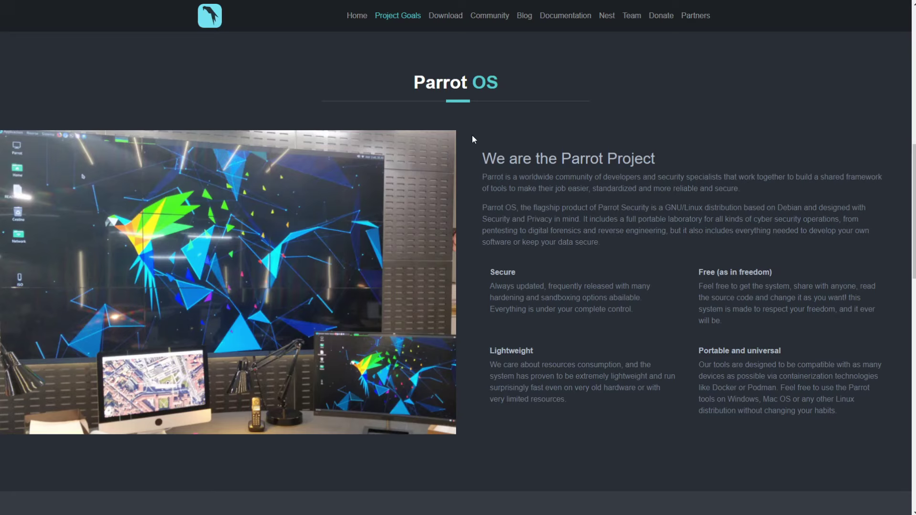
- Start the direct download of the Parrot Security MATE ISO from the Security editions on the Parrot OS download page
{"action": "left_click", "coordinate": [443, 19]}
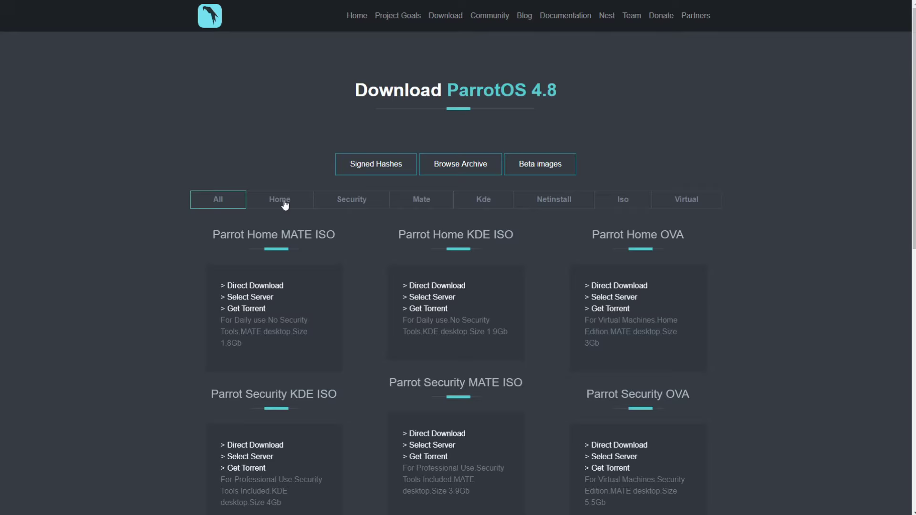
{"action": "left_click", "coordinate": [361, 204]}
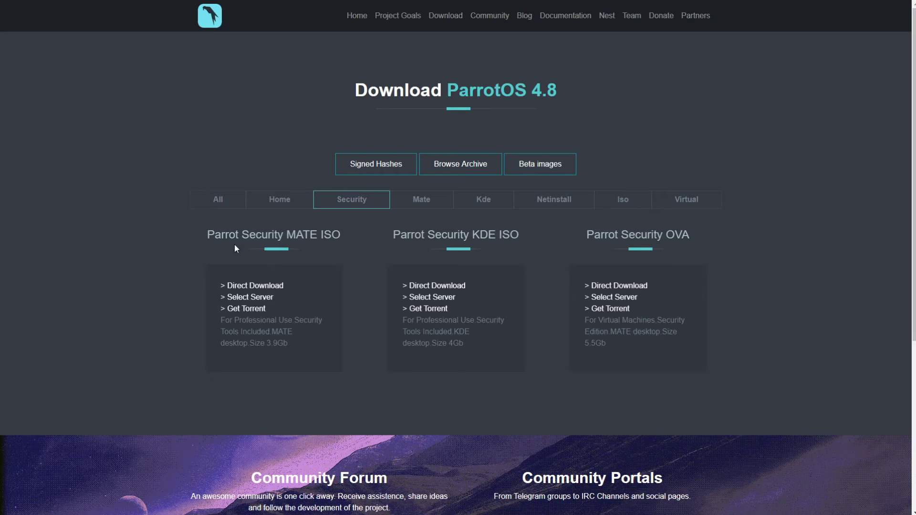
{"action": "left_click", "coordinate": [269, 289]}
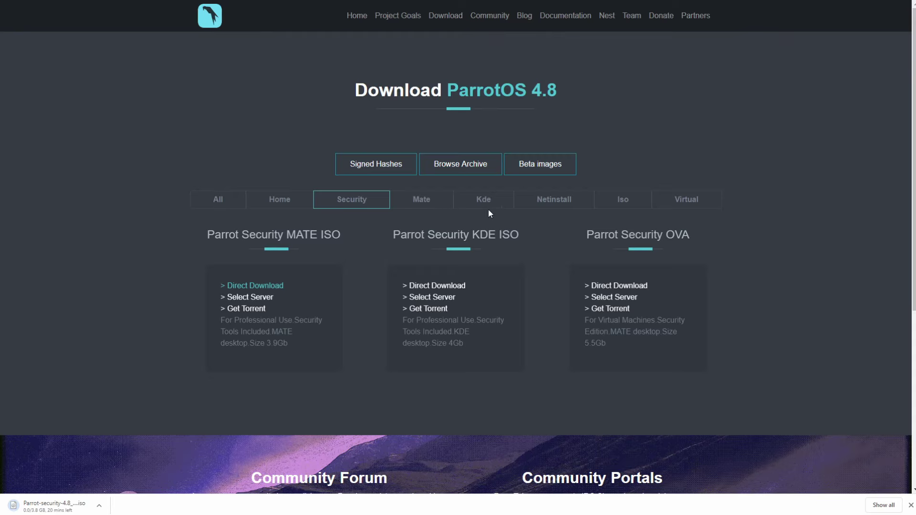
- Review the Mate, Netinstall and Home editions of ParrotOS 4.8, including the Parrot Home MATE ISO description
{"action": "left_click", "coordinate": [429, 204]}
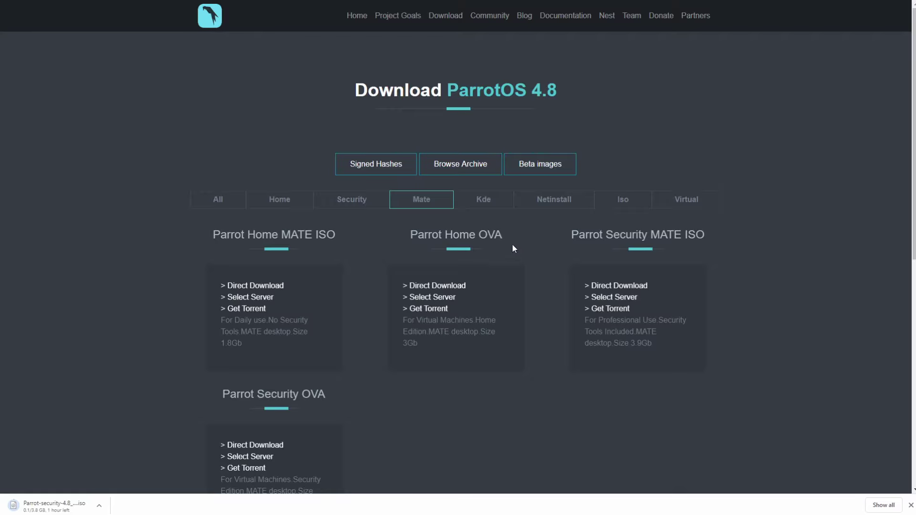
{"action": "left_click", "coordinate": [555, 204]}
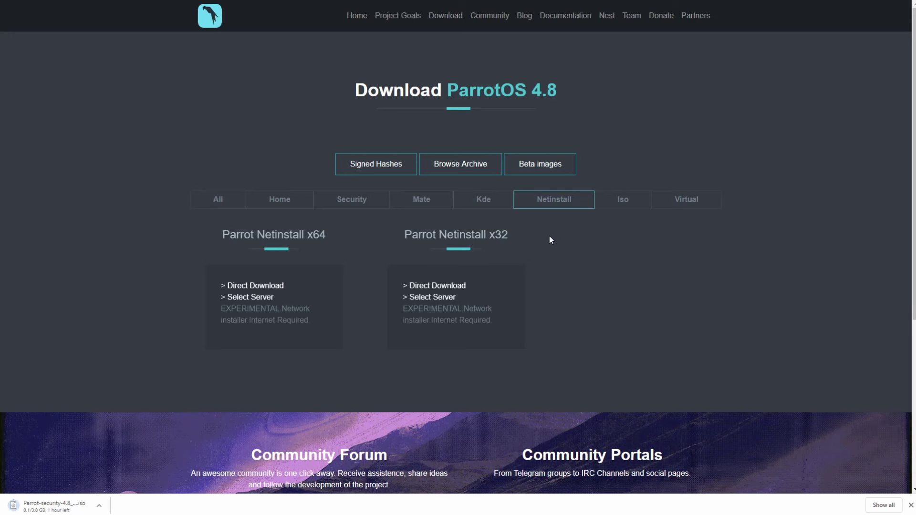
{"action": "left_click", "coordinate": [282, 200]}
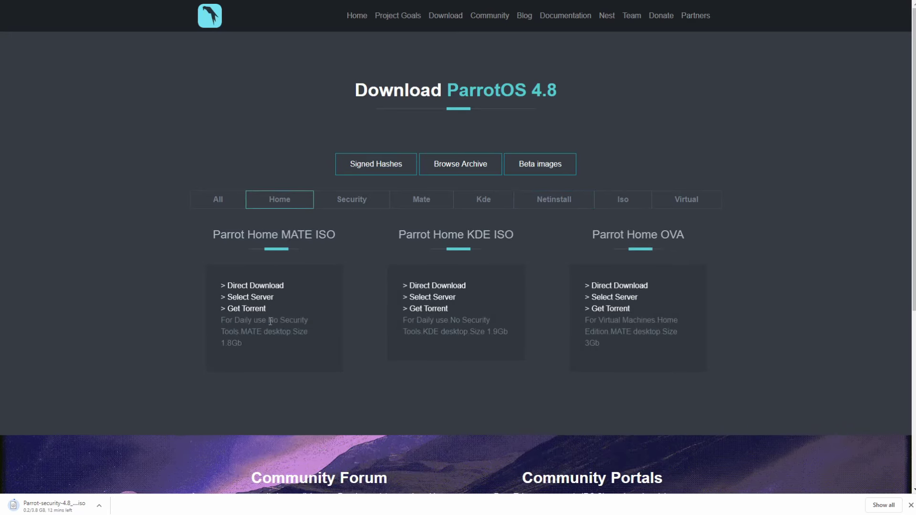
{"action": "left_click_drag", "start_coordinate": [268, 319], "coordinate": [221, 344]}
{"action": "left_click", "coordinate": [249, 346]}
{"action": "left_click", "coordinate": [287, 345]}
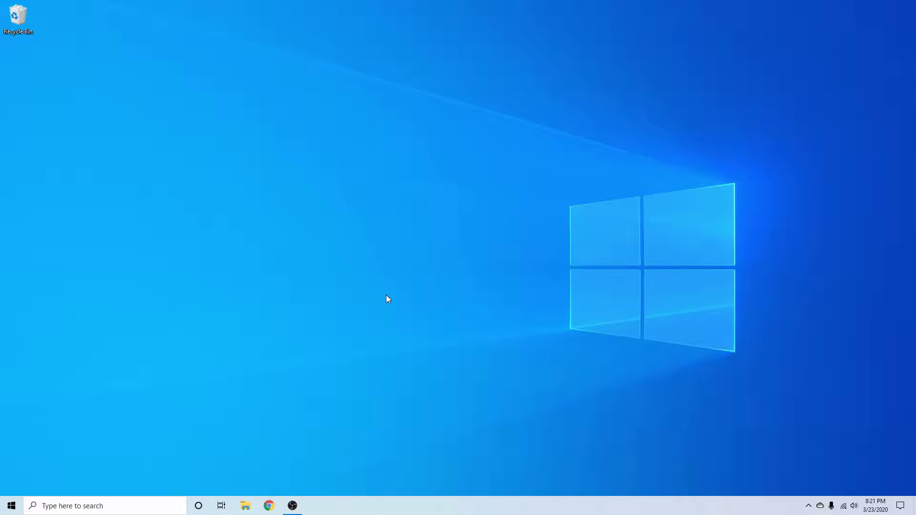
- Switch to balenaEtcher and load the Parrot-security-4.8_x64 disc image from the Downloads folder
{"action": "left_click", "coordinate": [57, 501]}
{"action": "type", "text": "ba"}
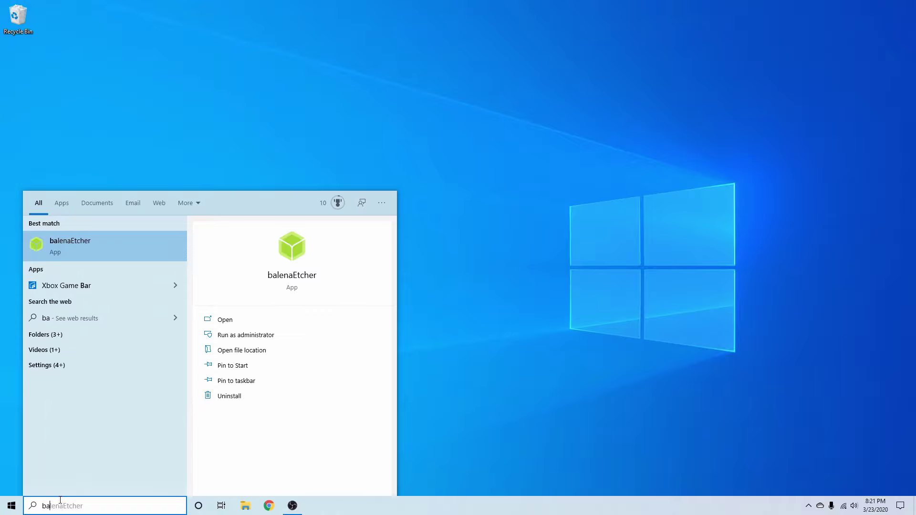
{"action": "key", "text": "Escape"}
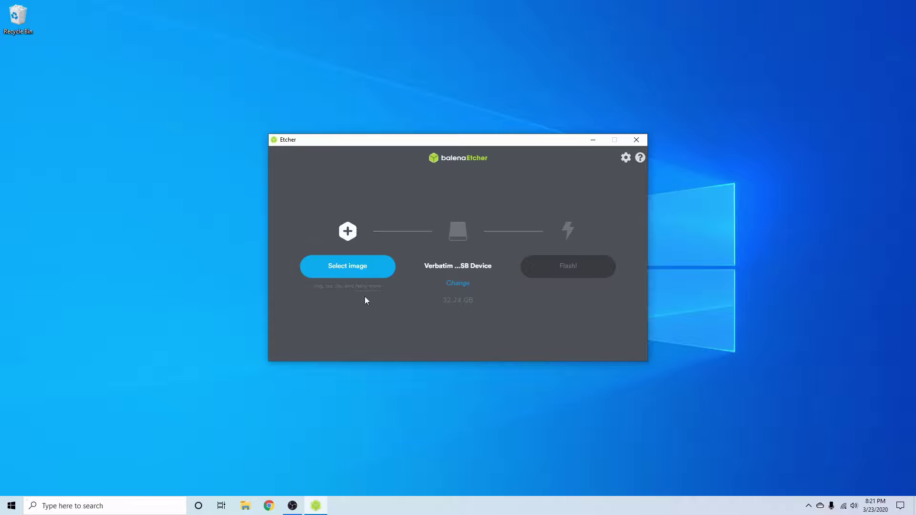
{"action": "left_click", "coordinate": [343, 266]}
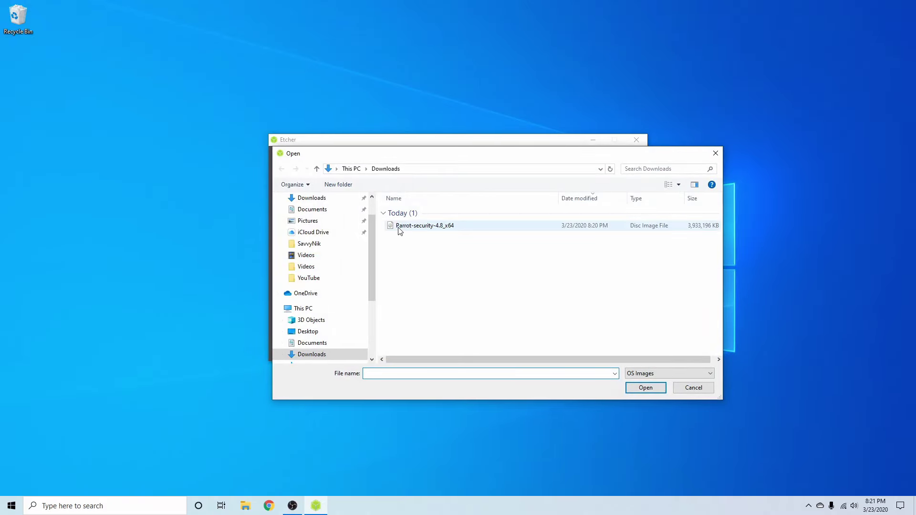
{"action": "left_click", "coordinate": [450, 231]}
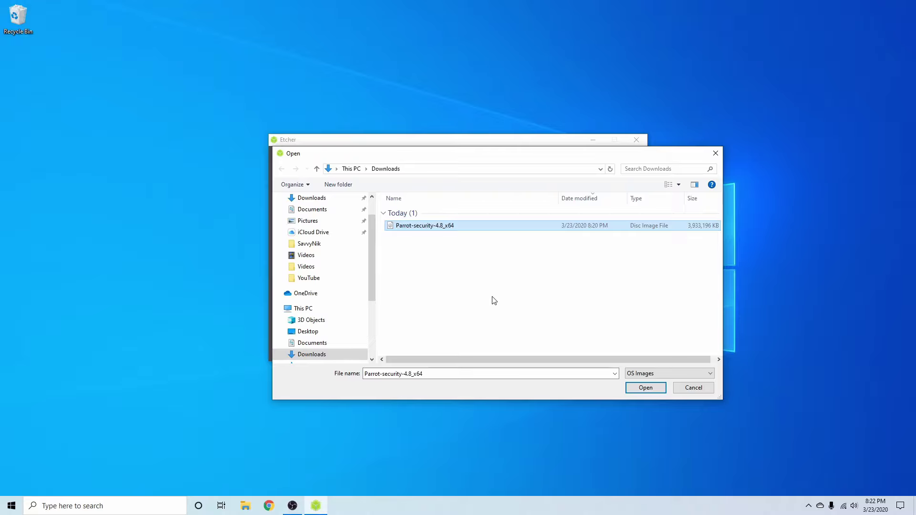
{"action": "left_click", "coordinate": [646, 387]}
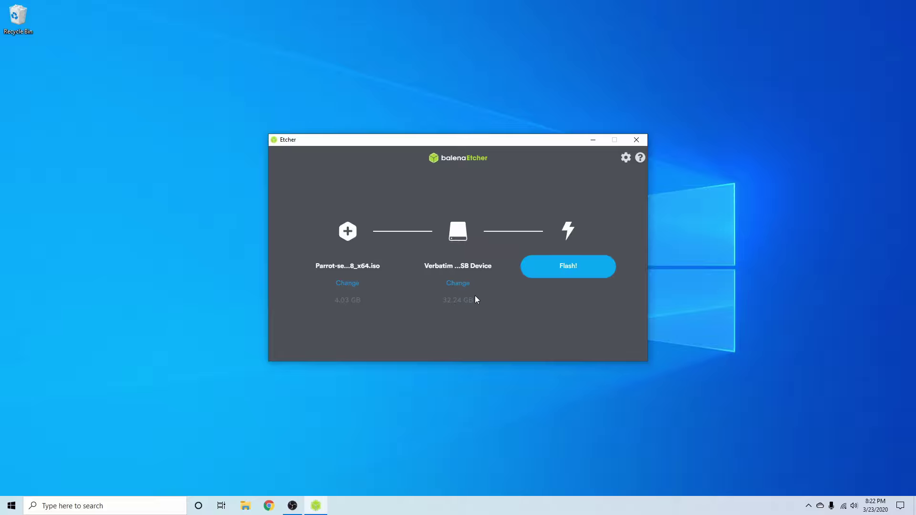
- Confirm the Verbatim STORE N GO USB Device as the target drive and start flashing, allowing the Windows Command Processor to make changes
{"action": "left_click", "coordinate": [460, 284]}
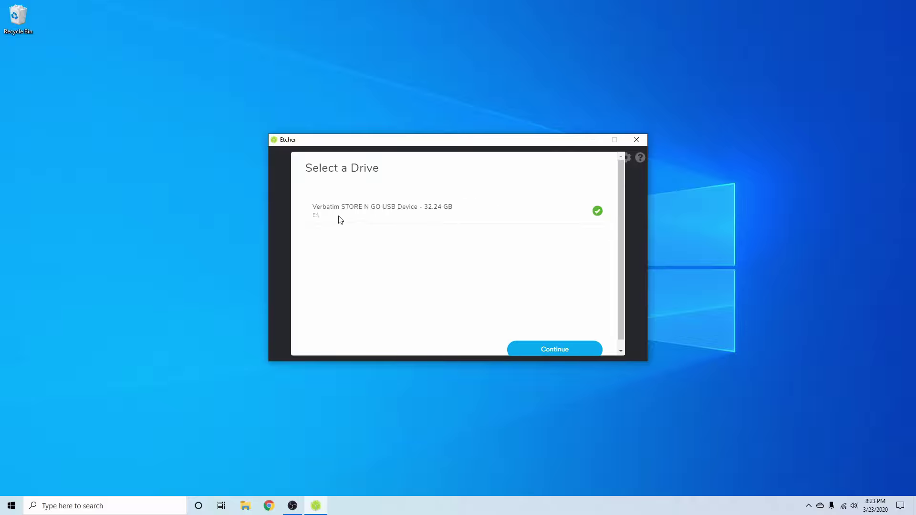
{"action": "left_click", "coordinate": [554, 351]}
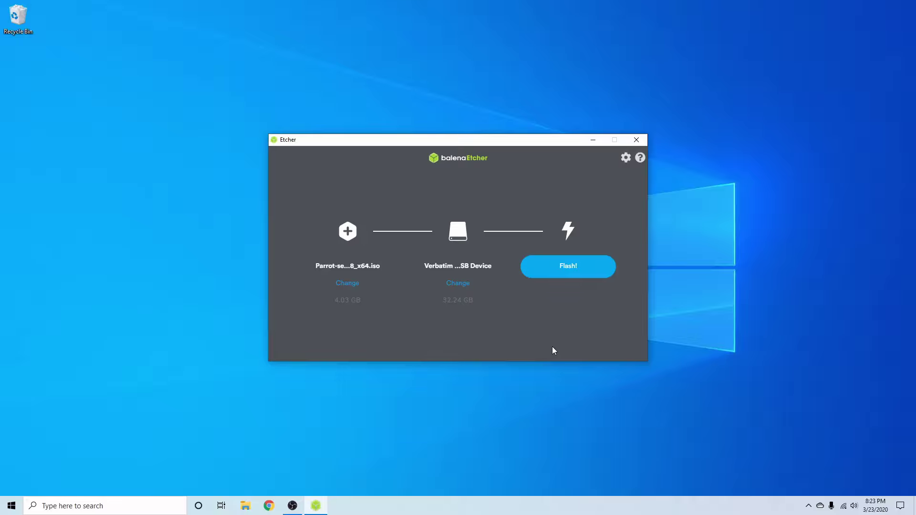
{"action": "left_click", "coordinate": [582, 269]}
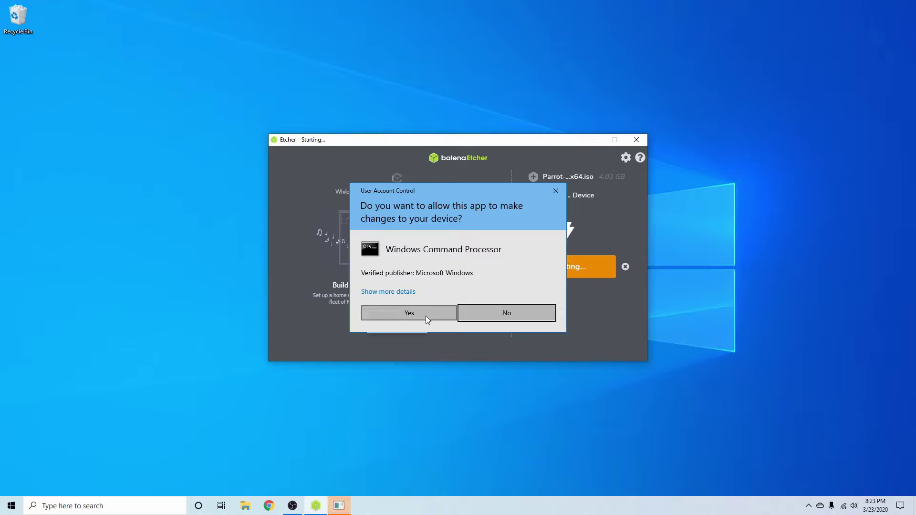
{"action": "left_click", "coordinate": [403, 313]}
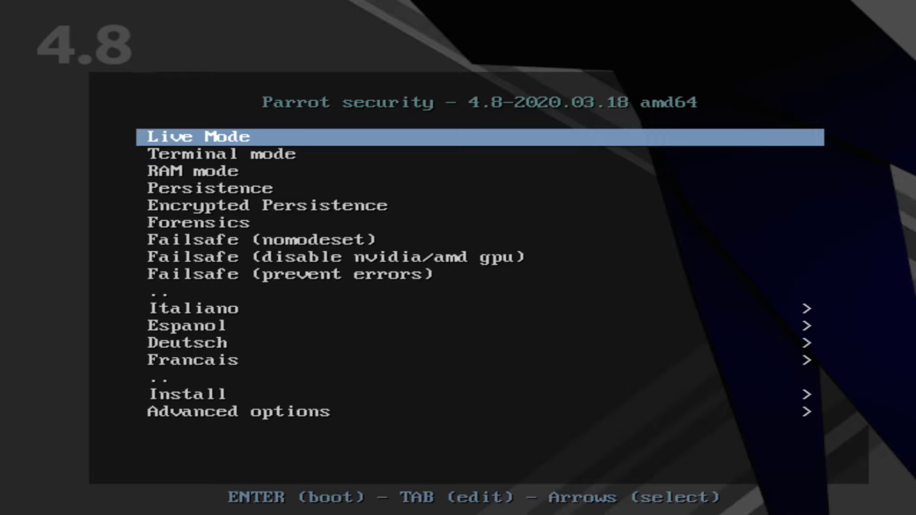
- Launch the Standard Installer from the Install options of the Parrot Security 4.8 boot menu
{"action": "key", "text": "Down"}
{"action": "key", "text": "Down"}
{"action": "key", "text": "Down"}
{"action": "key", "text": "Down"}
{"action": "key", "text": "Down"}
{"action": "key", "text": "Down"}
{"action": "key", "text": "Down"}
{"action": "key", "text": "Down"}
{"action": "key", "text": "Down"}
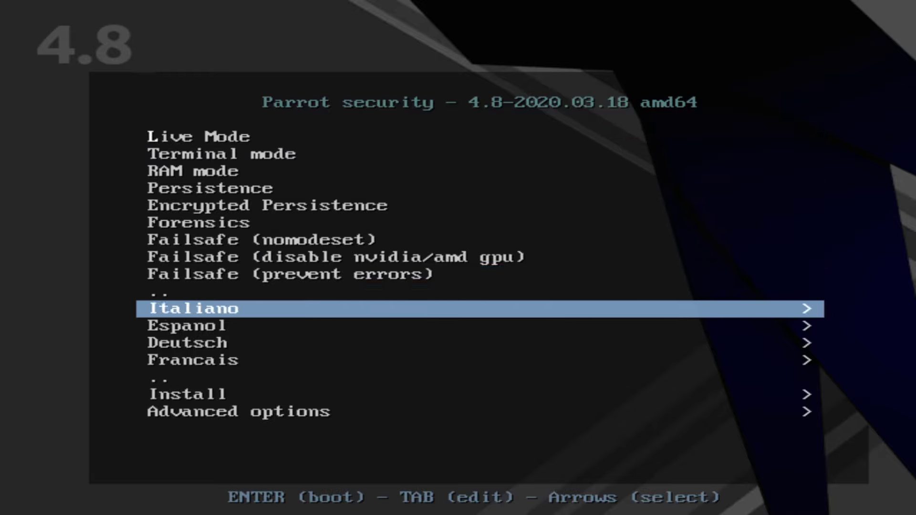
{"action": "key", "text": "Down"}
{"action": "key", "text": "Down"}
{"action": "key", "text": "Down"}
{"action": "key", "text": "Down"}
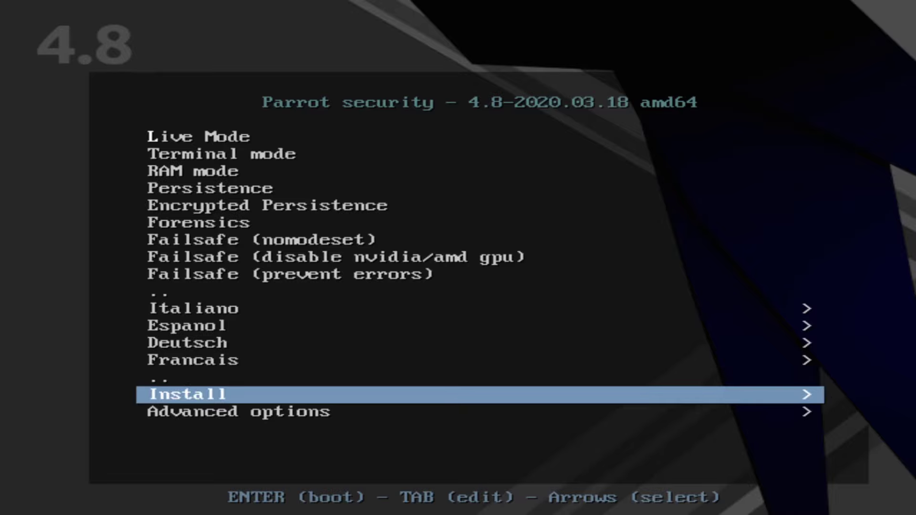
{"action": "key", "text": "Return"}
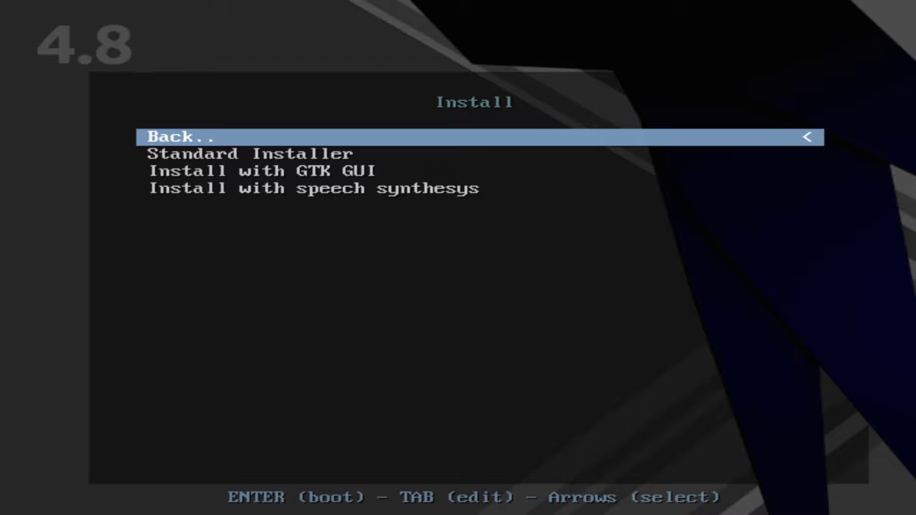
{"action": "key", "text": "Down"}
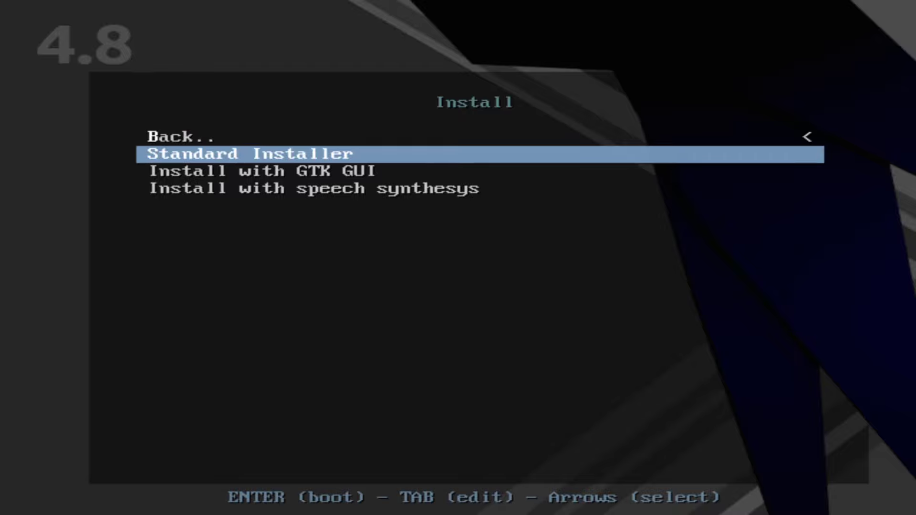
{"action": "key", "text": "Return"}
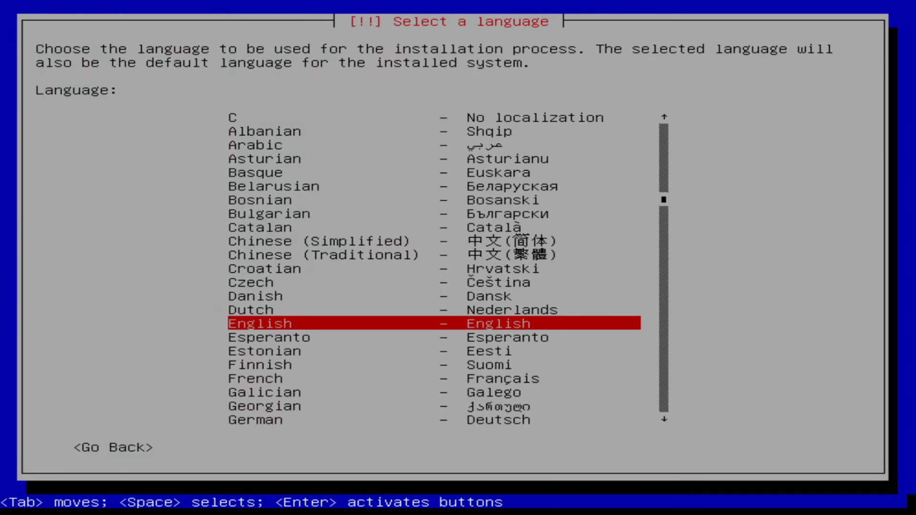
- Set the installation language to English, the location to United States and the keymap to American English
{"action": "key", "text": "Return"}
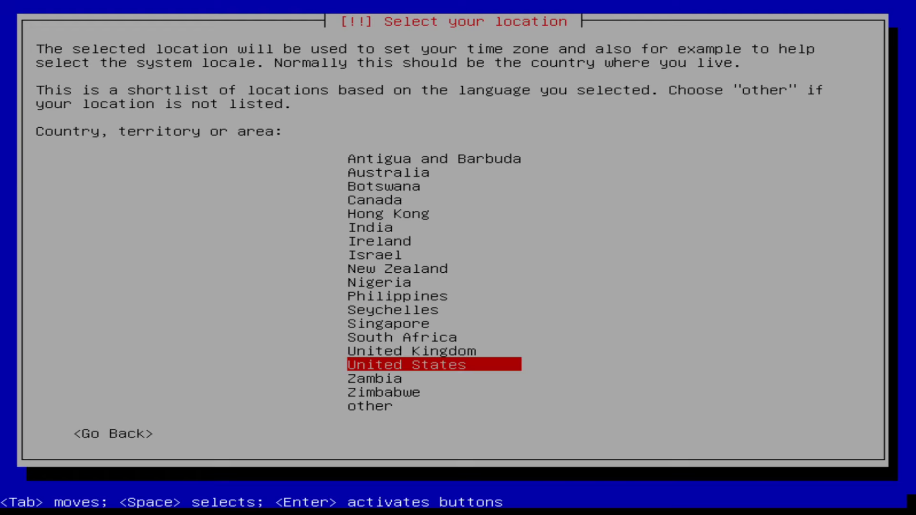
{"action": "key", "text": "Return"}
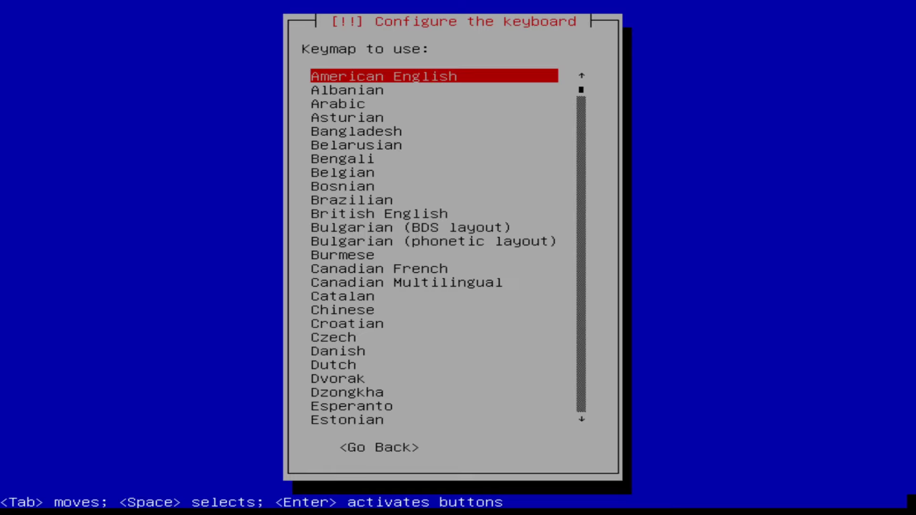
{"action": "key", "text": "Return"}
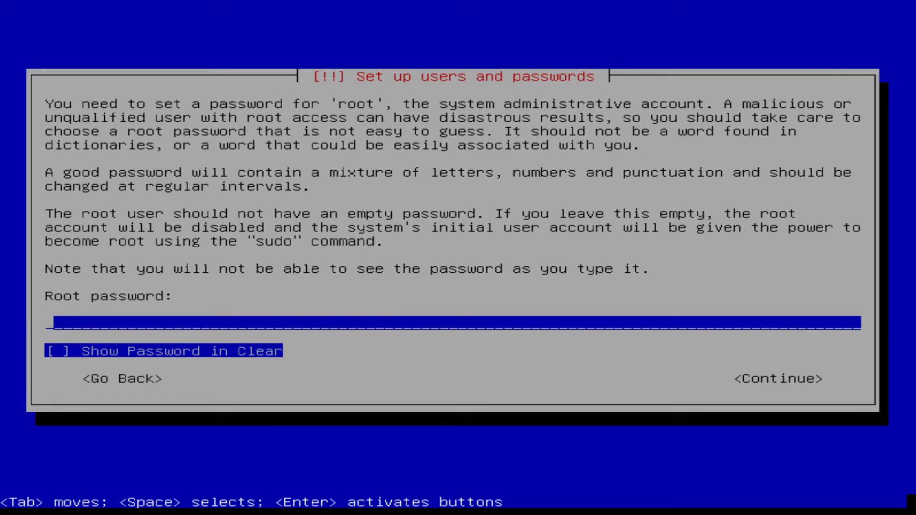
- Enter the root password and re-enter it for verification
{"action": "type", "text": "********"}
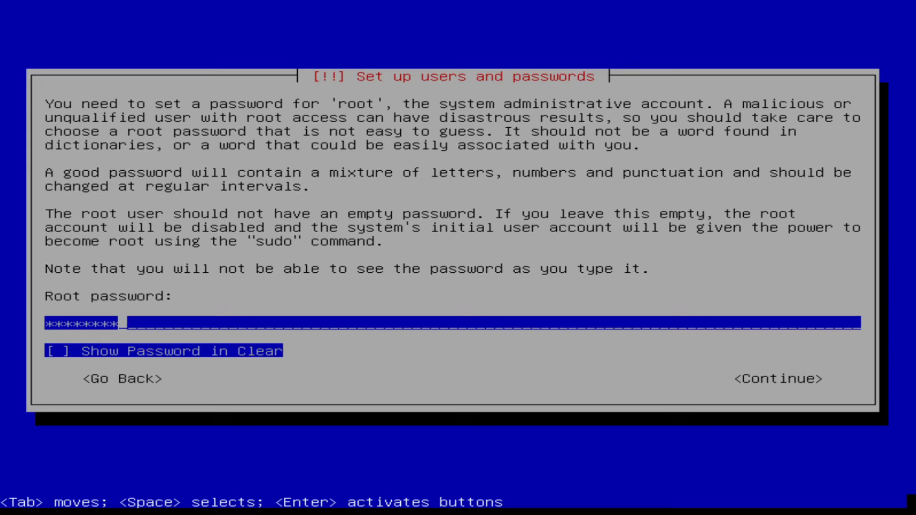
{"action": "key", "text": "Tab"}
{"action": "key", "text": "Tab"}
{"action": "key", "text": "Return"}
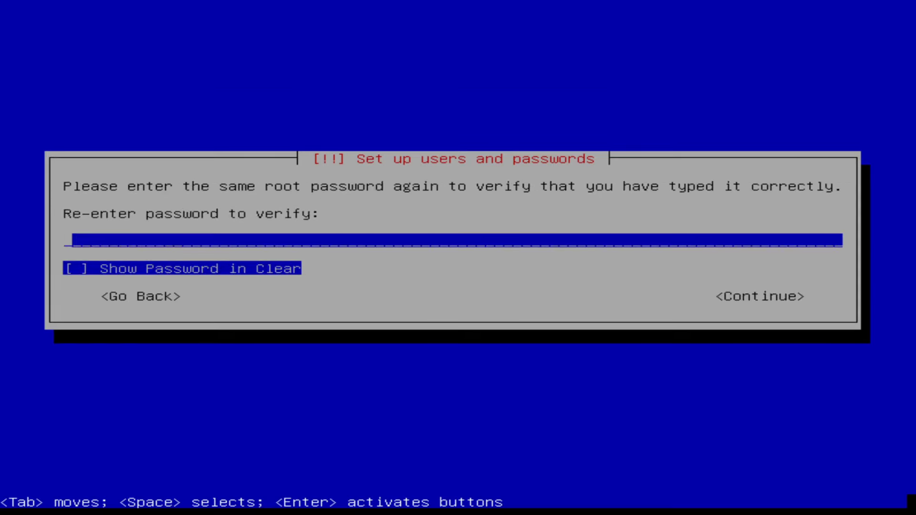
{"action": "type", "text": "********"}
{"action": "key", "text": "Return"}
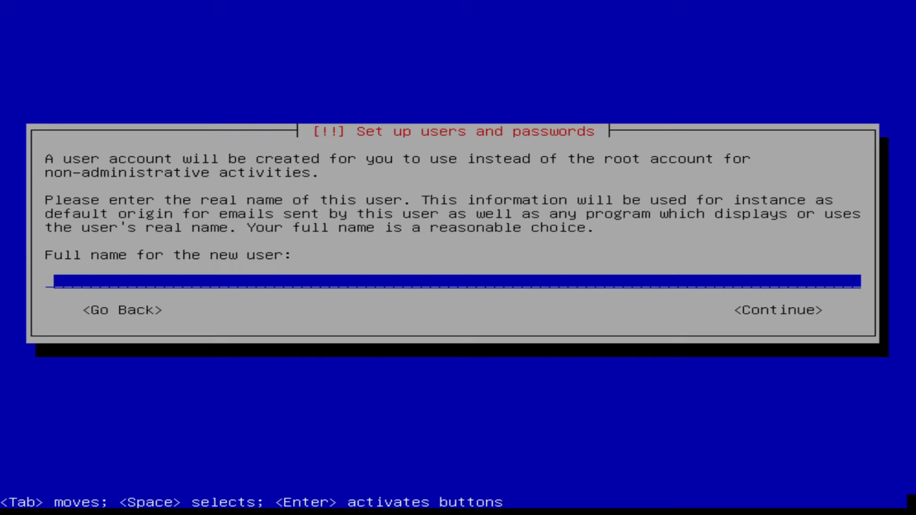
- Enter the new user's full name and accept the suggested username for the account
{"action": "type", "text": "savvynik"}
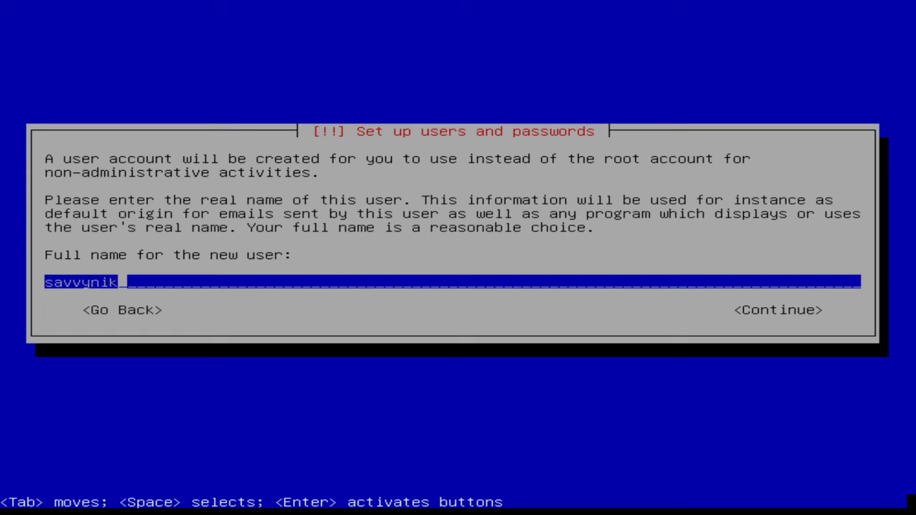
{"action": "key", "text": "Tab"}
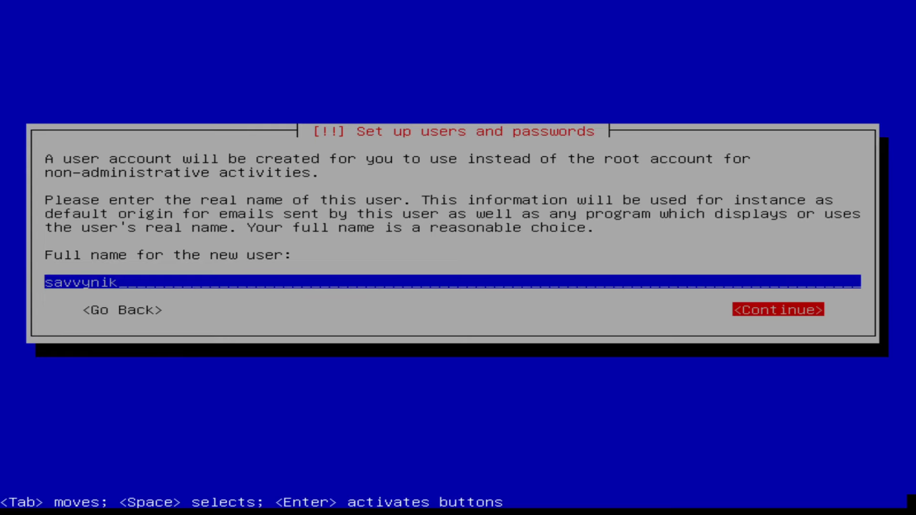
{"action": "key", "text": "Return"}
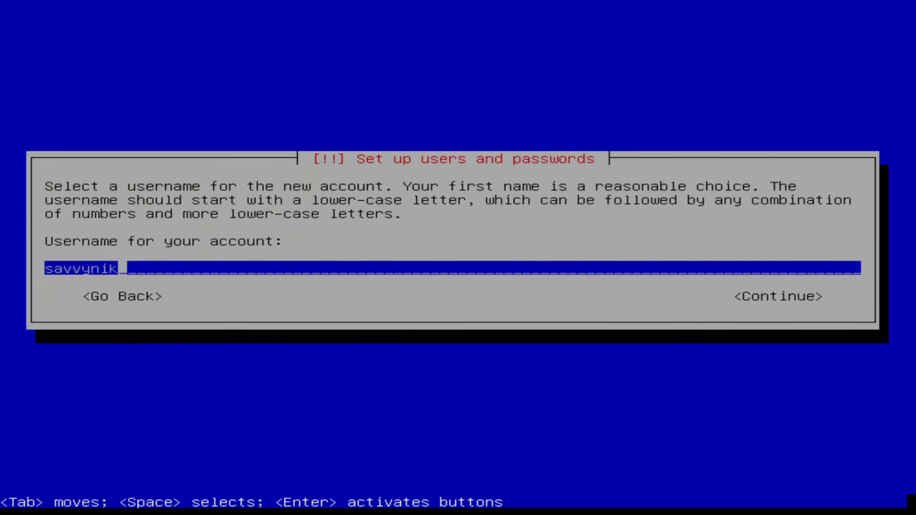
{"action": "key", "text": "Tab"}
{"action": "key", "text": "Return"}
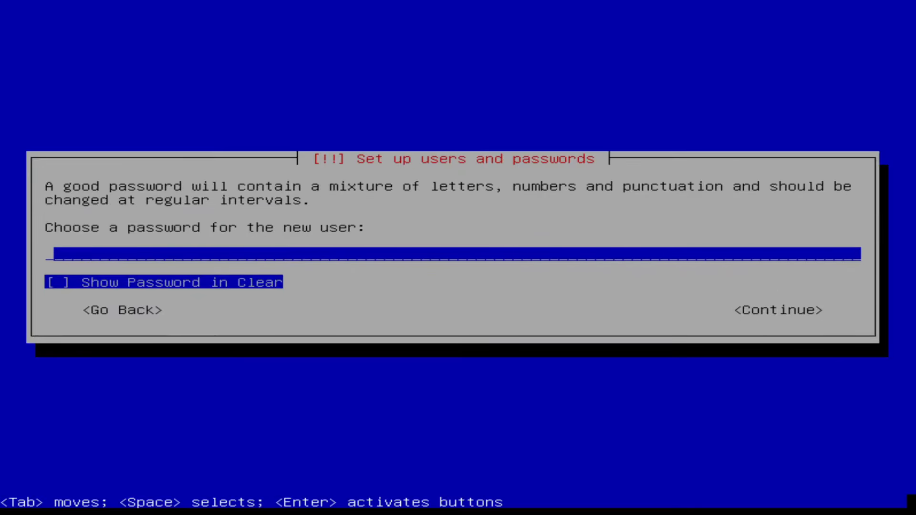
- Enter the new user's account password and re-enter it for verification
{"action": "type", "text": "********"}
{"action": "key", "text": "Tab"}
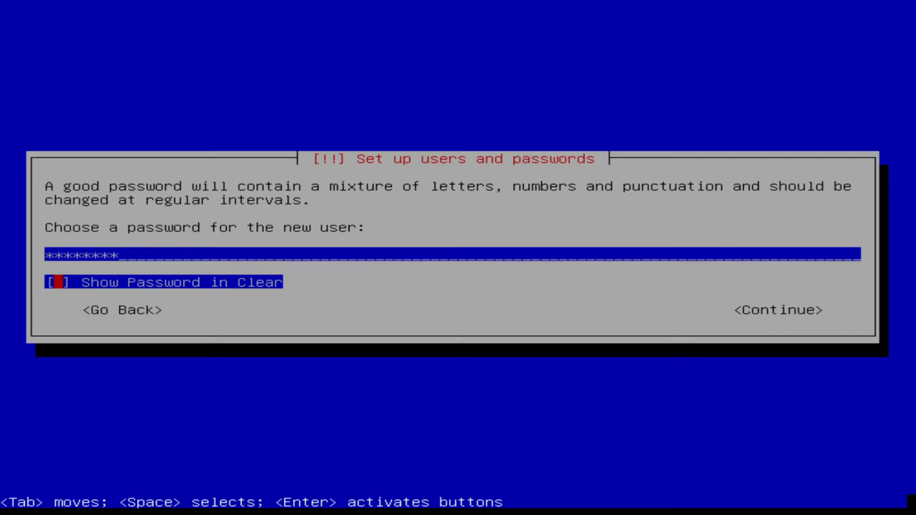
{"action": "key", "text": "Tab"}
{"action": "key", "text": "Return"}
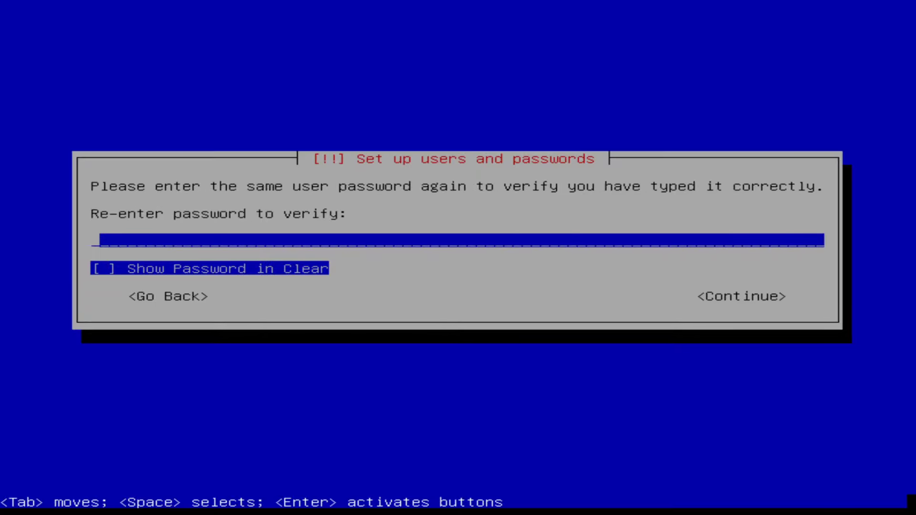
{"action": "type", "text": "********"}
{"action": "key", "text": "Tab"}
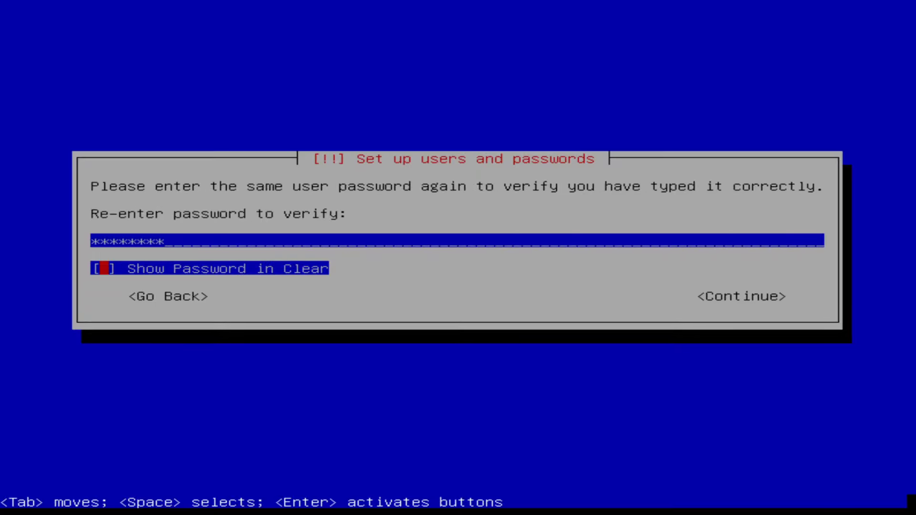
{"action": "key", "text": "Tab"}
{"action": "key", "text": "Return"}
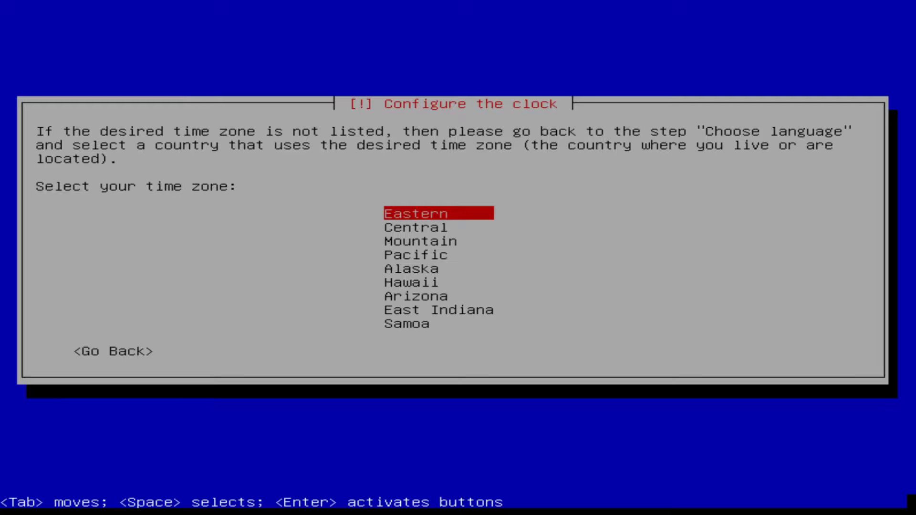
- Set the time zone to Eastern and choose guided partitioning that uses the entire disk
{"action": "key", "text": "Return"}
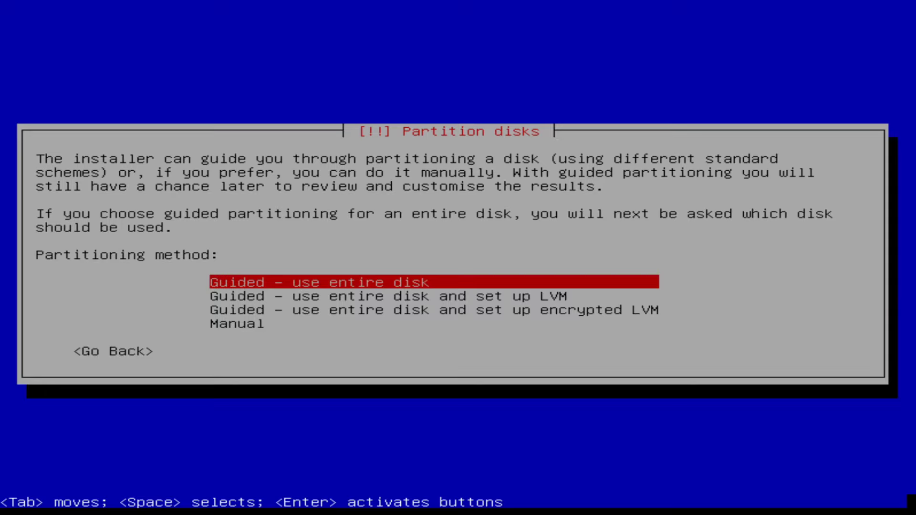
{"action": "key", "text": "Down"}
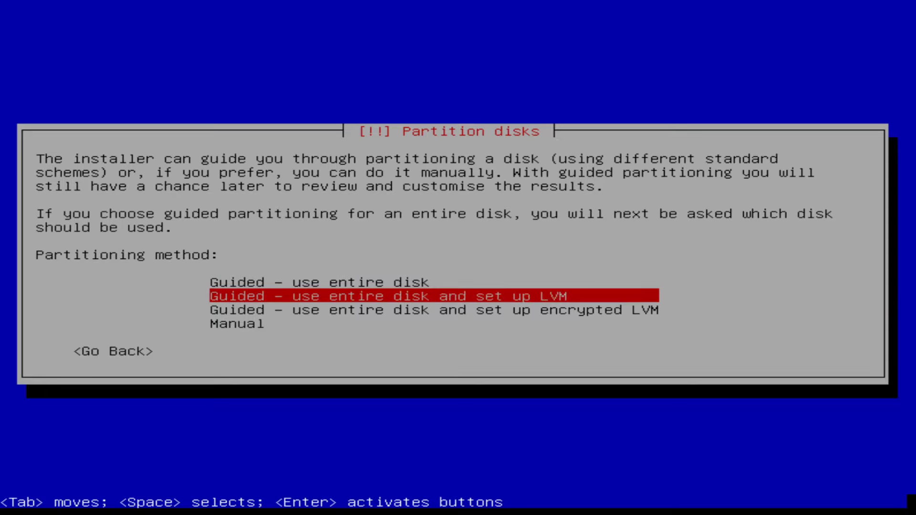
{"action": "key", "text": "Down"}
{"action": "key", "text": "Down"}
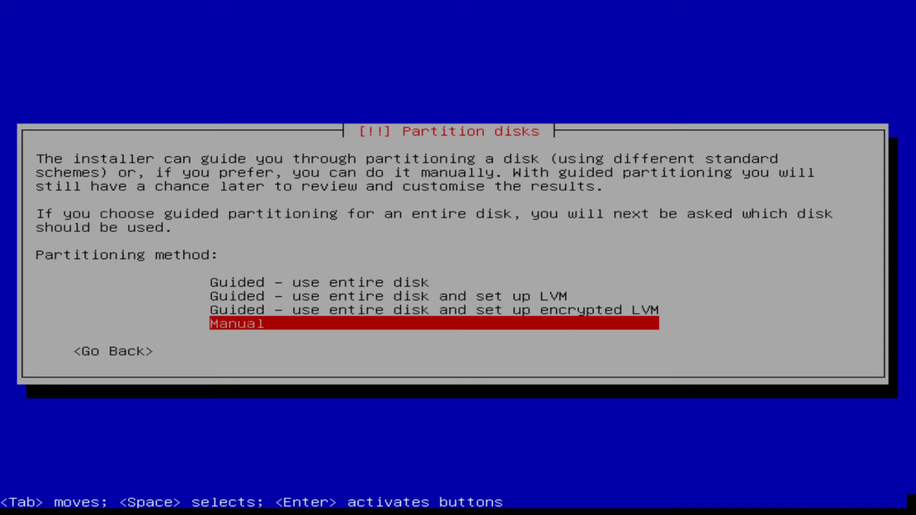
{"action": "key", "text": "Up"}
{"action": "key", "text": "Up"}
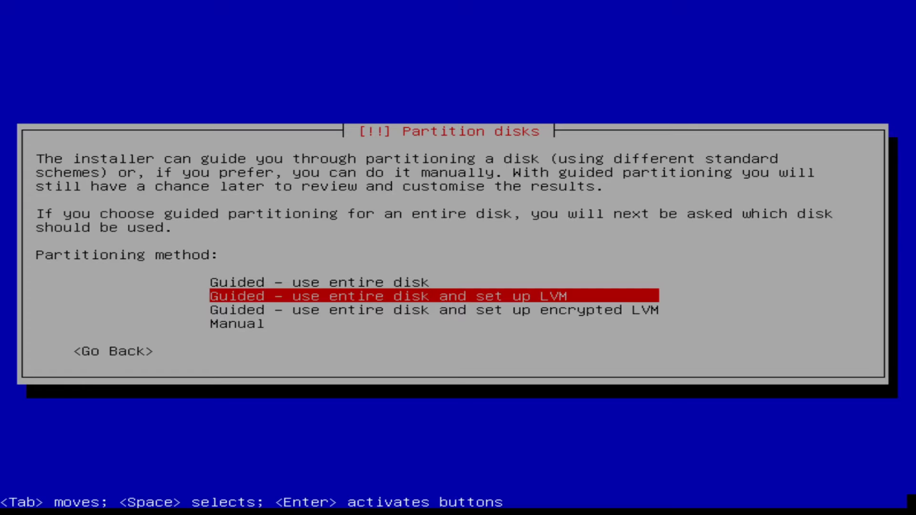
{"action": "key", "text": "Down"}
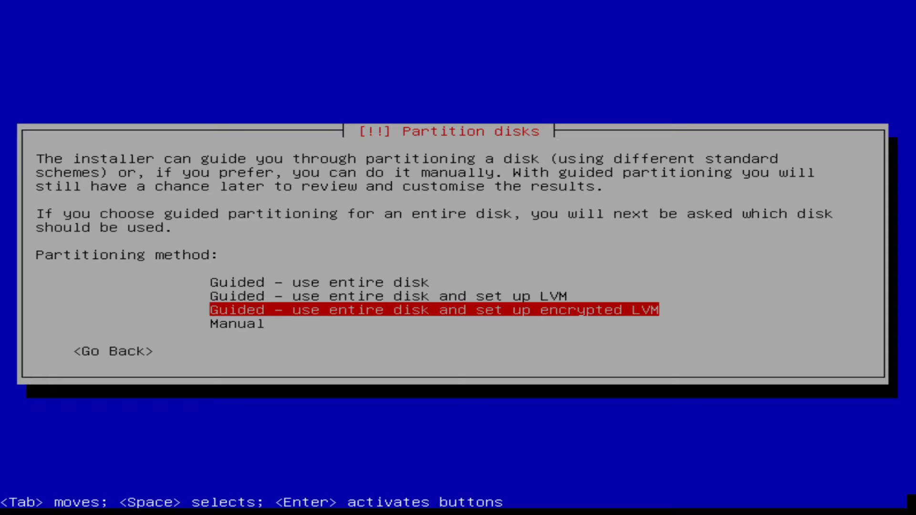
{"action": "key", "text": "Up"}
{"action": "key", "text": "Up"}
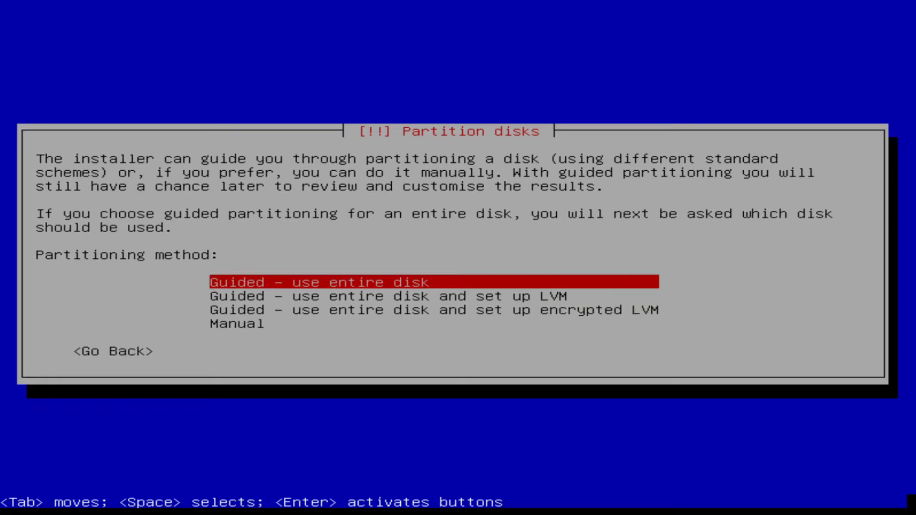
{"action": "key", "text": "Return"}
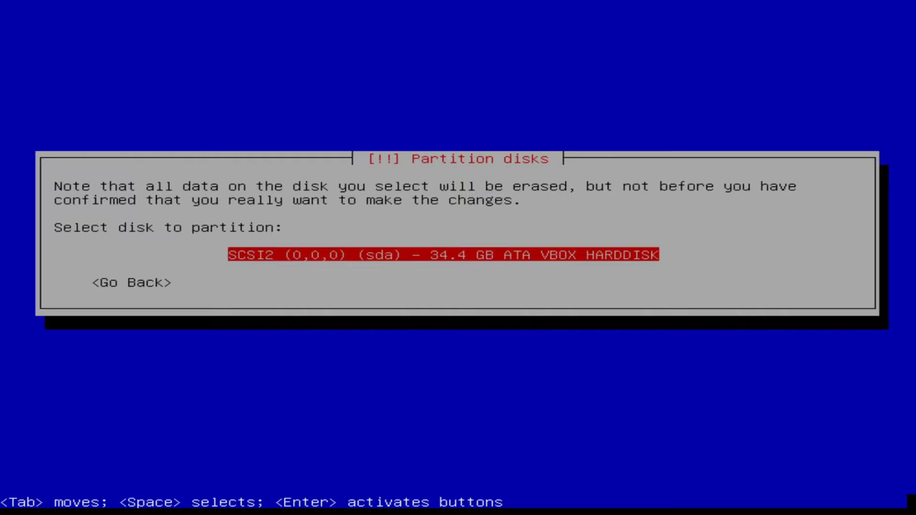
- Partition the 34.4 GB VBOX hard disk with all files in one partition and write the changes without swap space
{"action": "key", "text": "Return"}
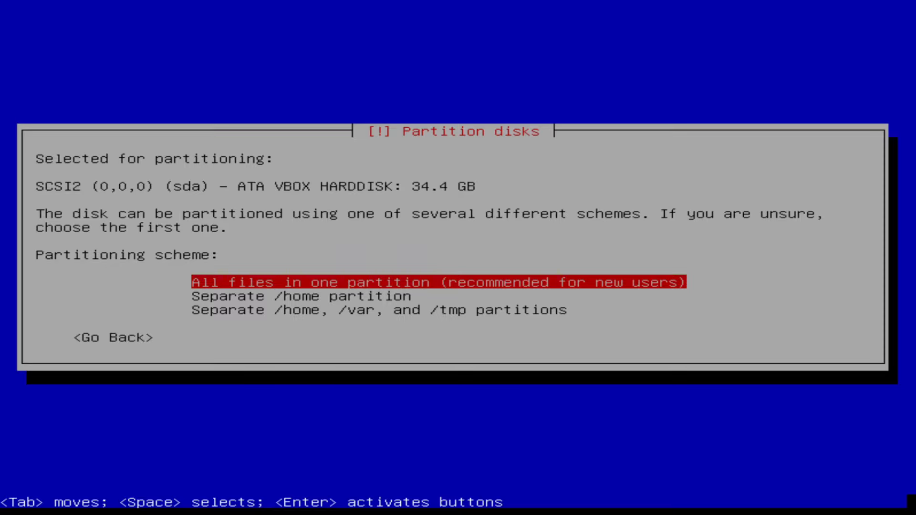
{"action": "key", "text": "Return"}
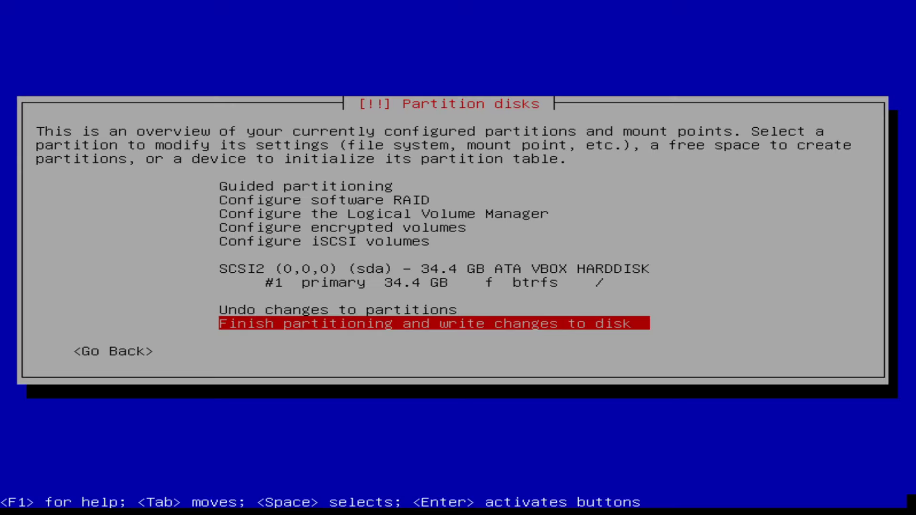
{"action": "key", "text": "Return"}
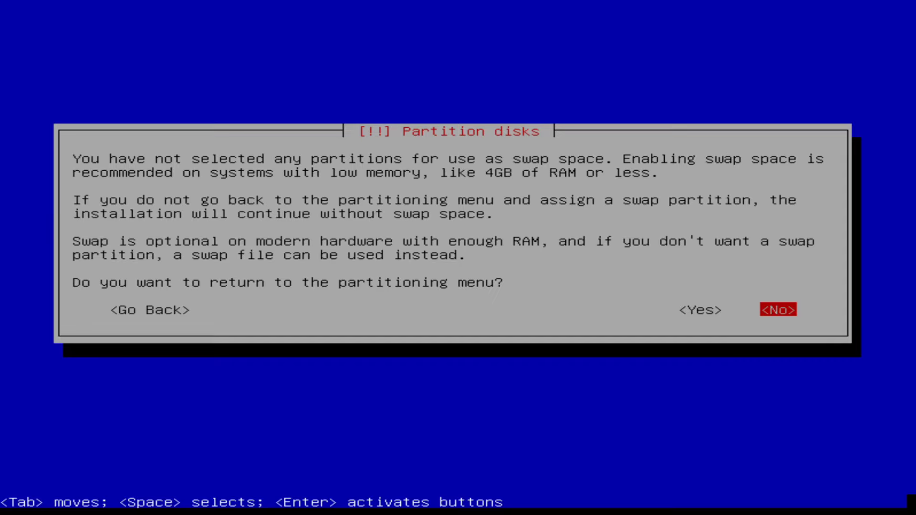
{"action": "key", "text": "Return"}
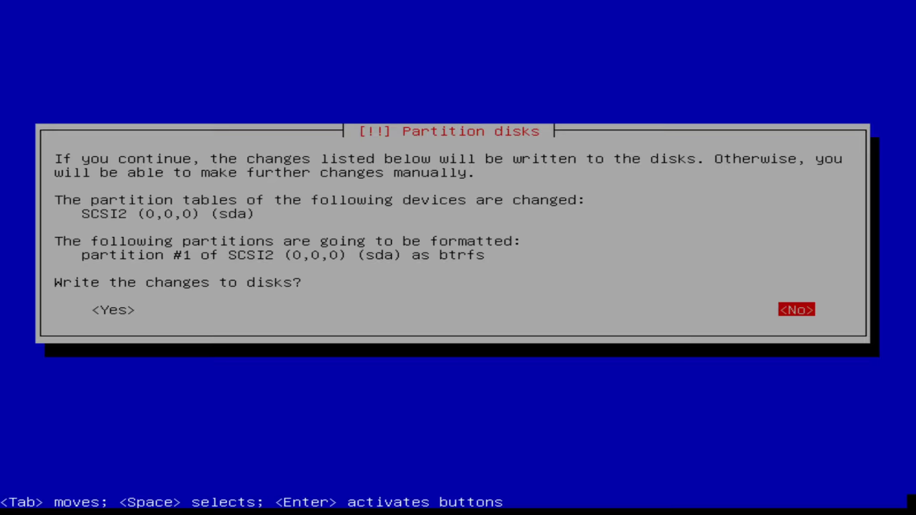
{"action": "key", "text": "Tab"}
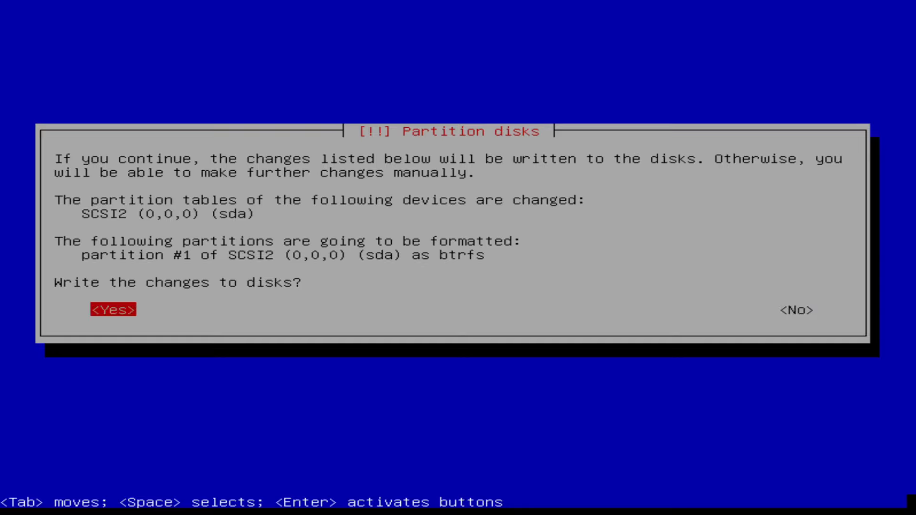
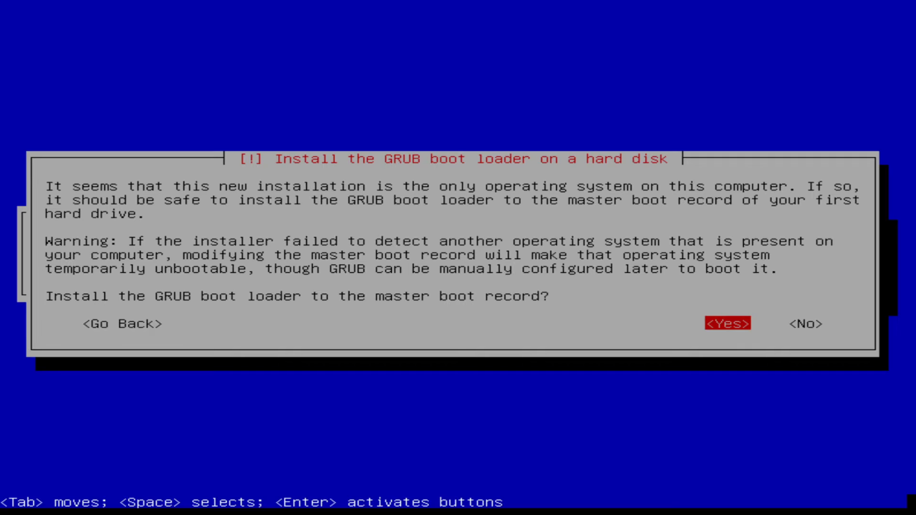
- Install the GRUB boot loader to the master boot record of /dev/sda and finish the installation
{"action": "key", "text": "Return"}
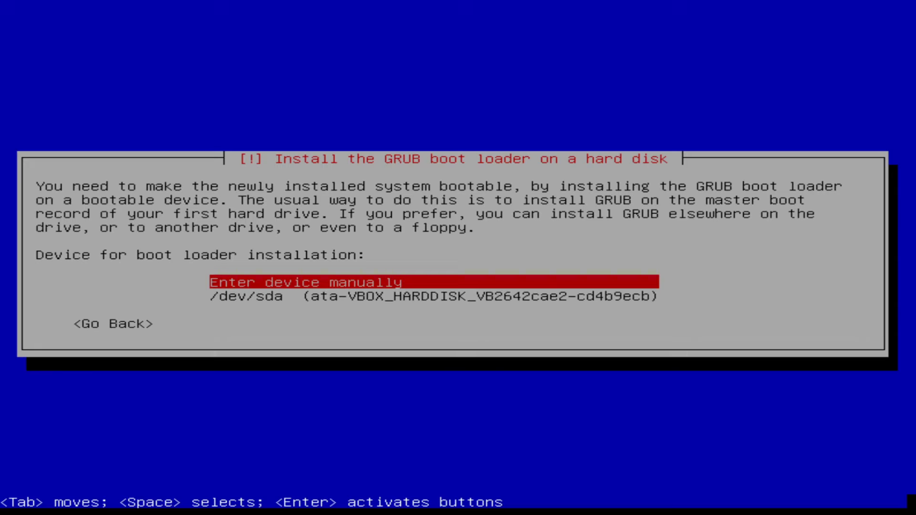
{"action": "key", "text": "Down"}
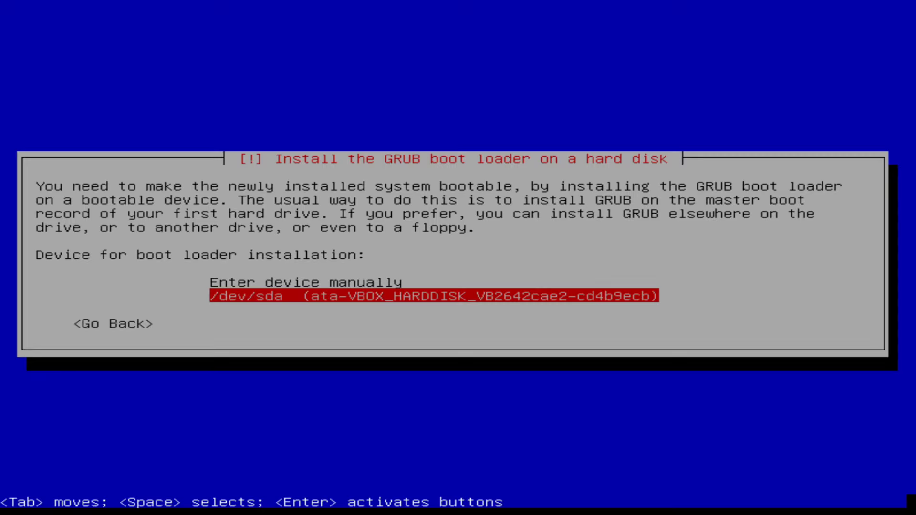
{"action": "key", "text": "Return"}
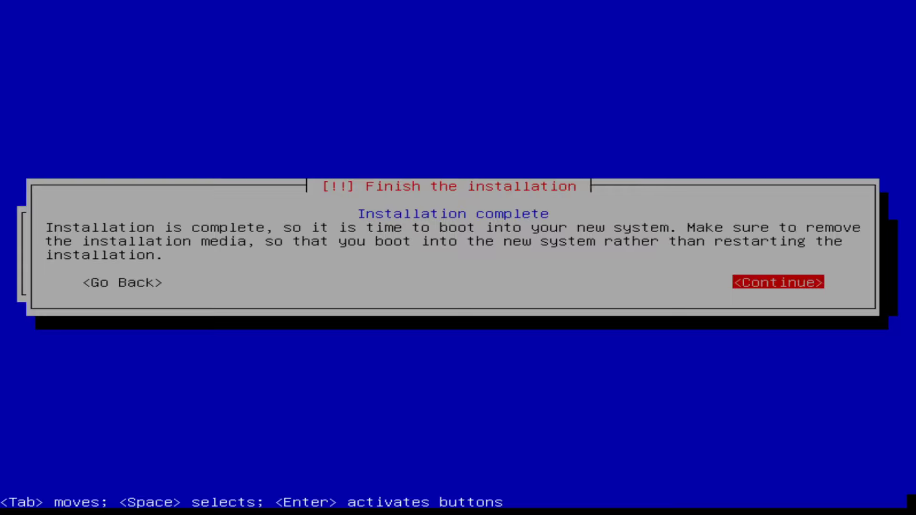
{"action": "key", "text": "Return"}
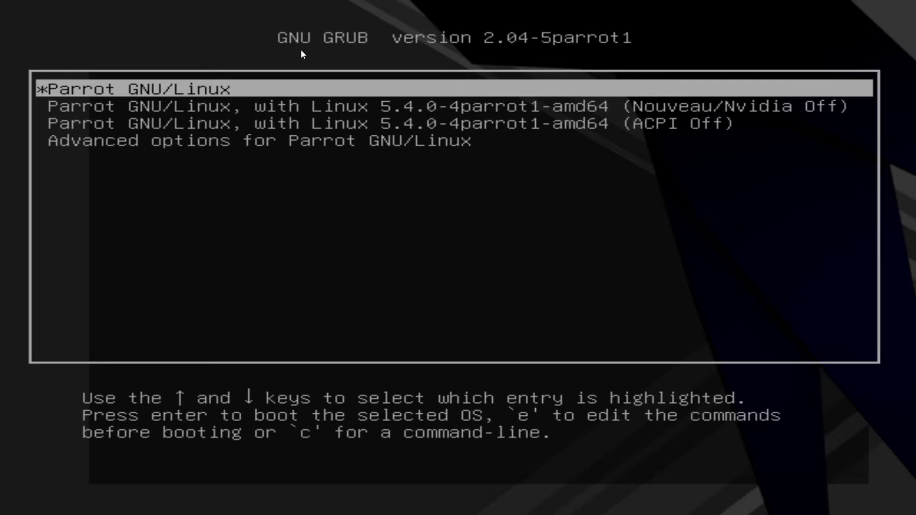
- Boot the installed Parrot GNU/Linux system and log in with the user's account password
{"action": "key", "text": "Return"}
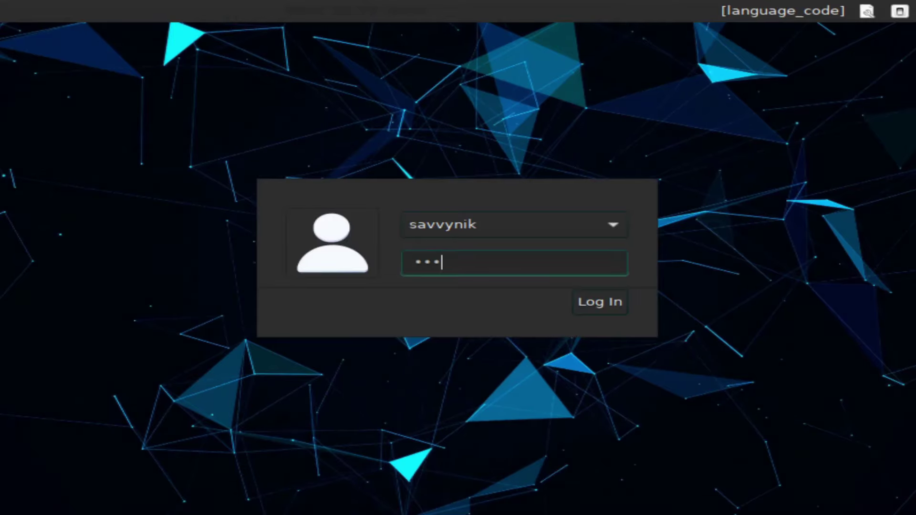
{"action": "type", "text": "*****"}
{"action": "left_click", "coordinate": [601, 303]}
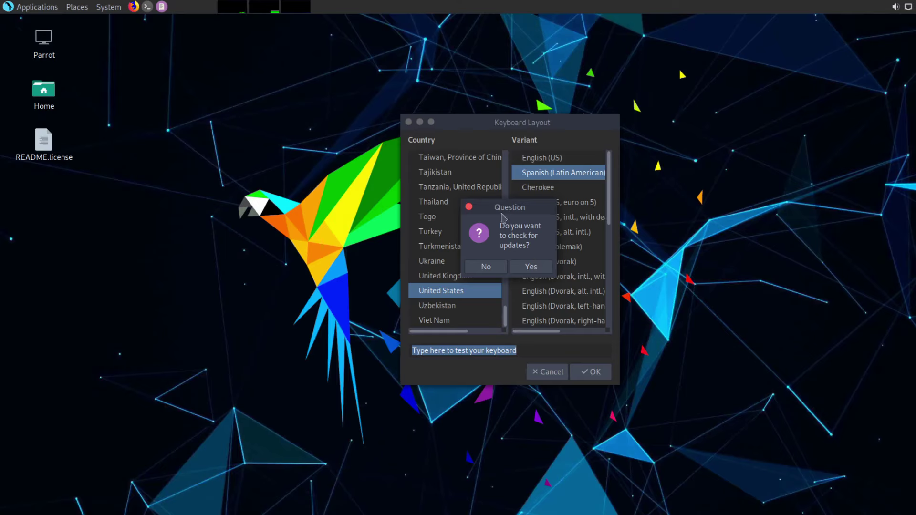
- Try to check for updates, then cancel at the administrative password request
{"action": "left_click", "coordinate": [531, 266]}
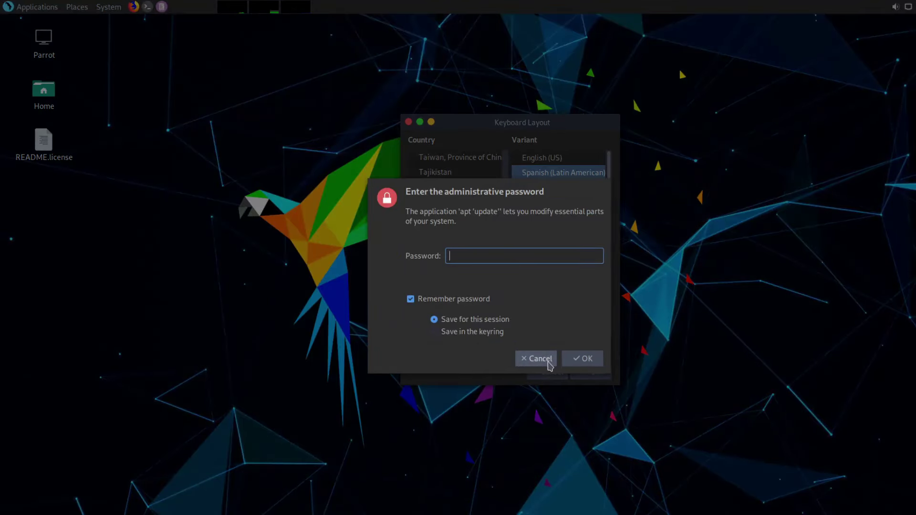
{"action": "left_click", "coordinate": [536, 360]}
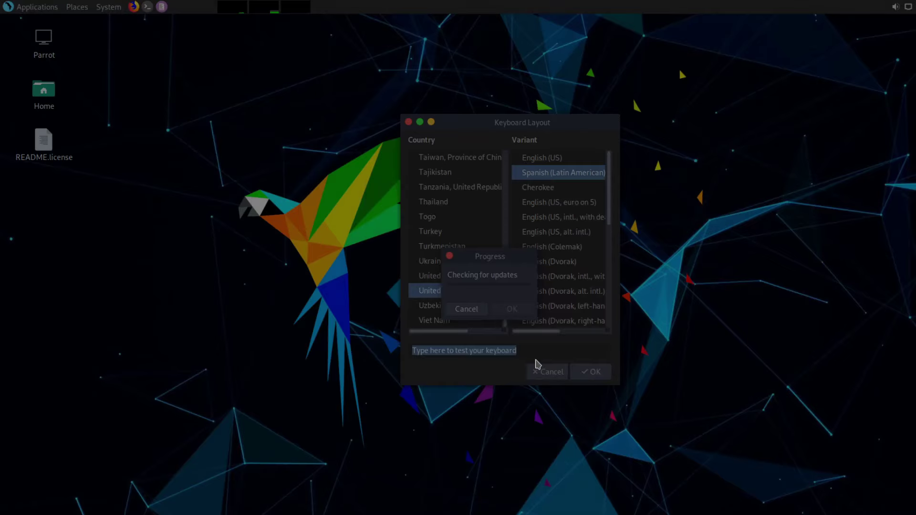
{"action": "left_click", "coordinate": [480, 328]}
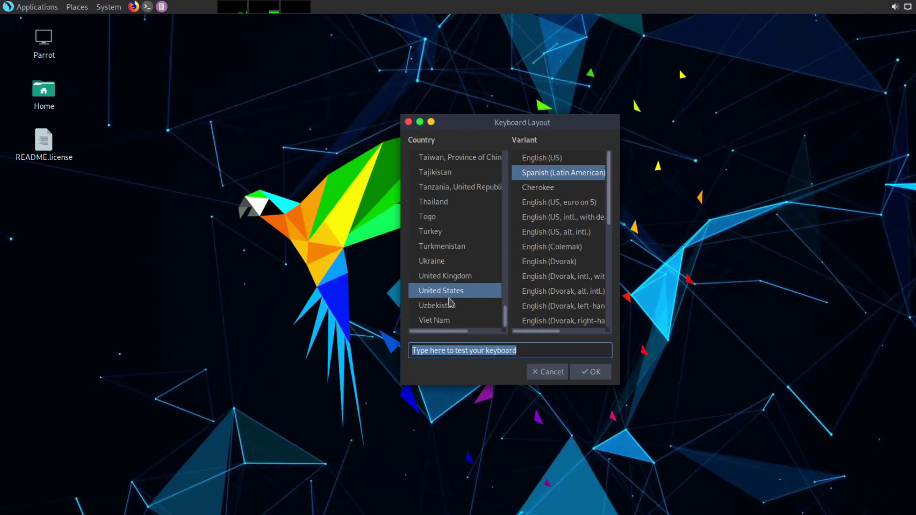
- Set the keyboard layout to the English (US) variant for United States
{"action": "left_click", "coordinate": [533, 161]}
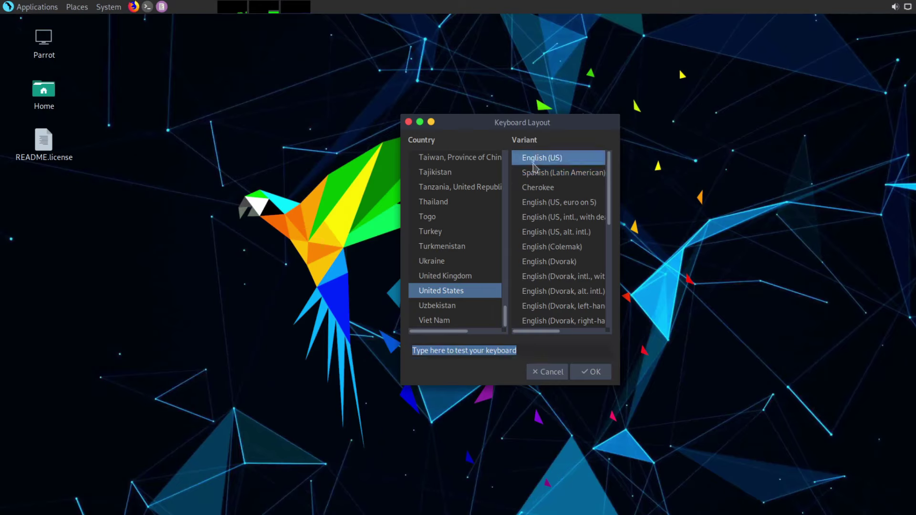
{"action": "left_click", "coordinate": [523, 351]}
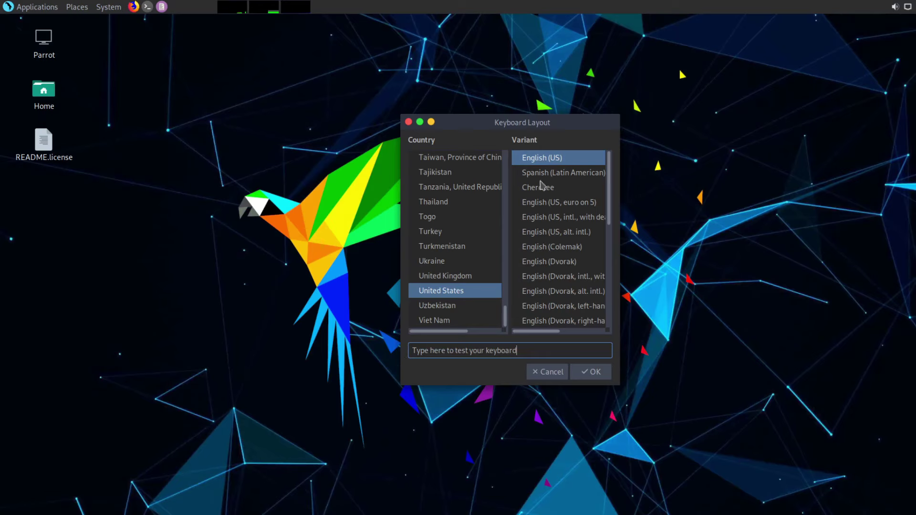
{"action": "left_click", "coordinate": [595, 375]}
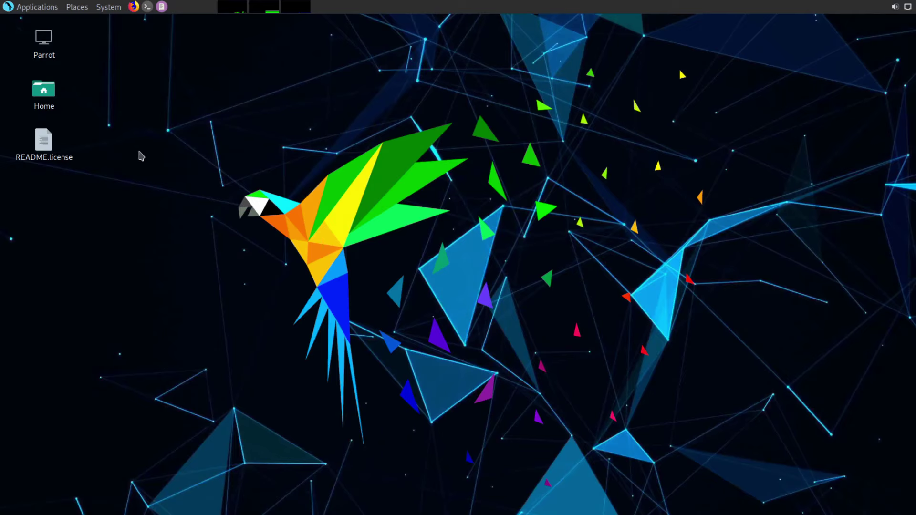
- Examine the installed application categories, especially the programming and pentesting tools, and the available places and system options
{"action": "left_click", "coordinate": [29, 9]}
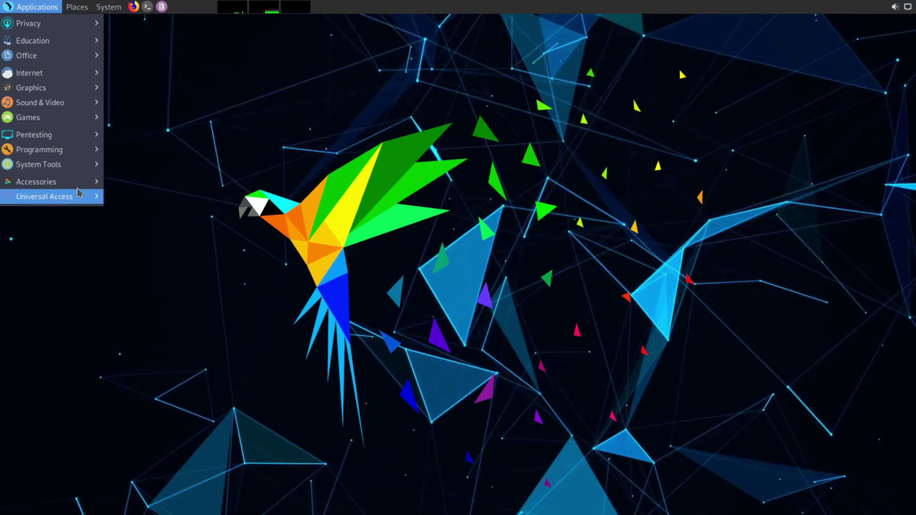
{"action": "mouse_move", "coordinate": [55, 25]}
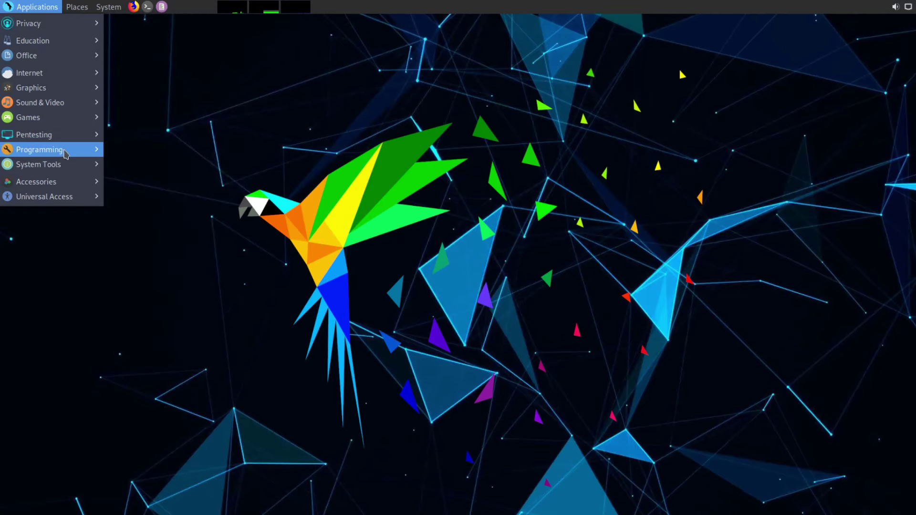
{"action": "mouse_move", "coordinate": [55, 154]}
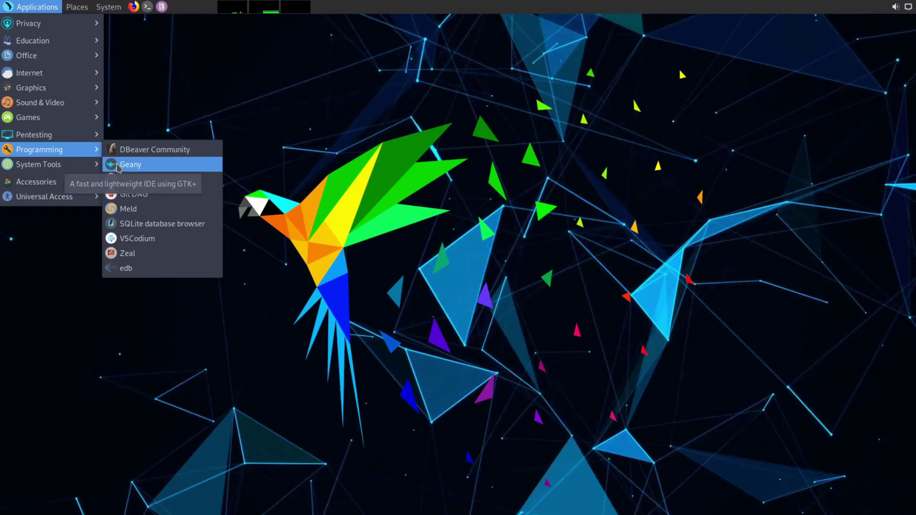
{"action": "mouse_move", "coordinate": [53, 135]}
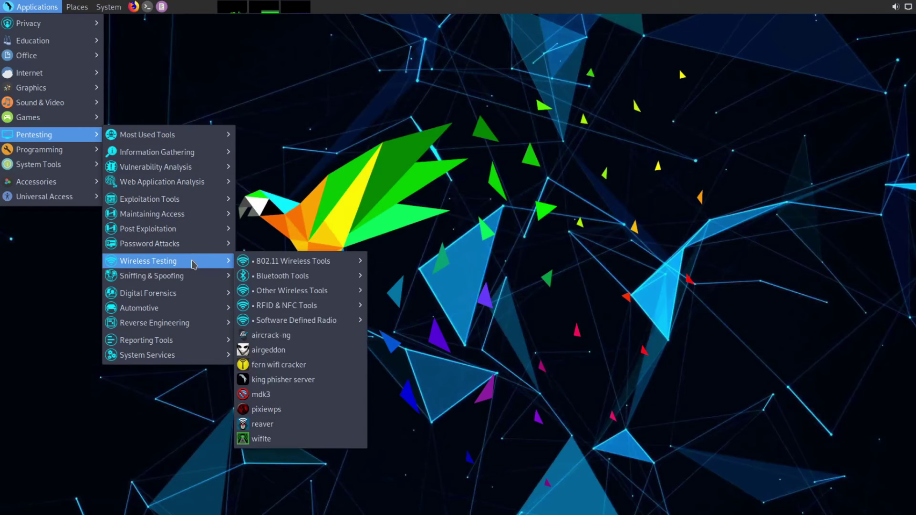
{"action": "mouse_move", "coordinate": [198, 327]}
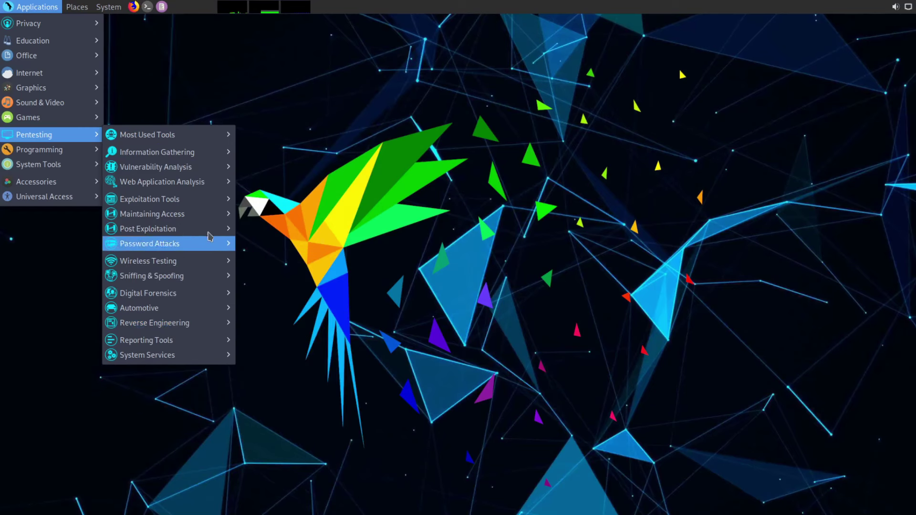
{"action": "mouse_move", "coordinate": [178, 168]}
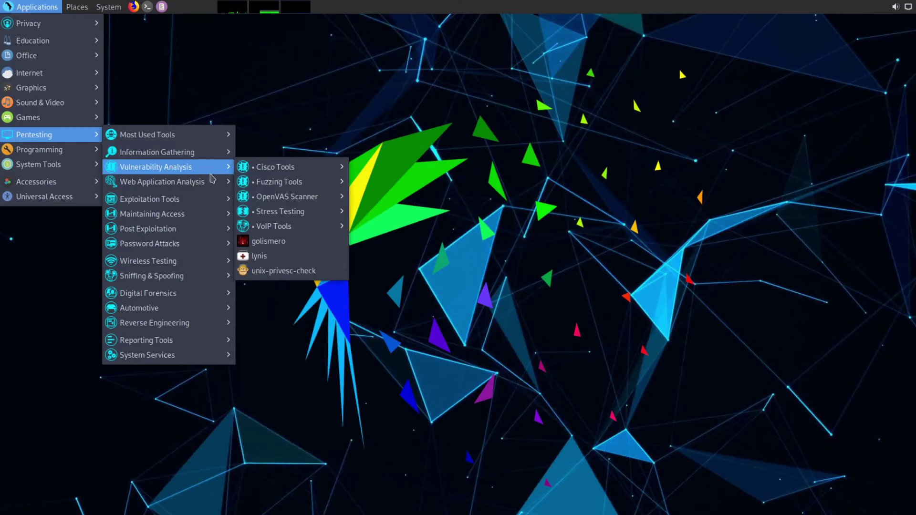
{"action": "mouse_move", "coordinate": [285, 189]}
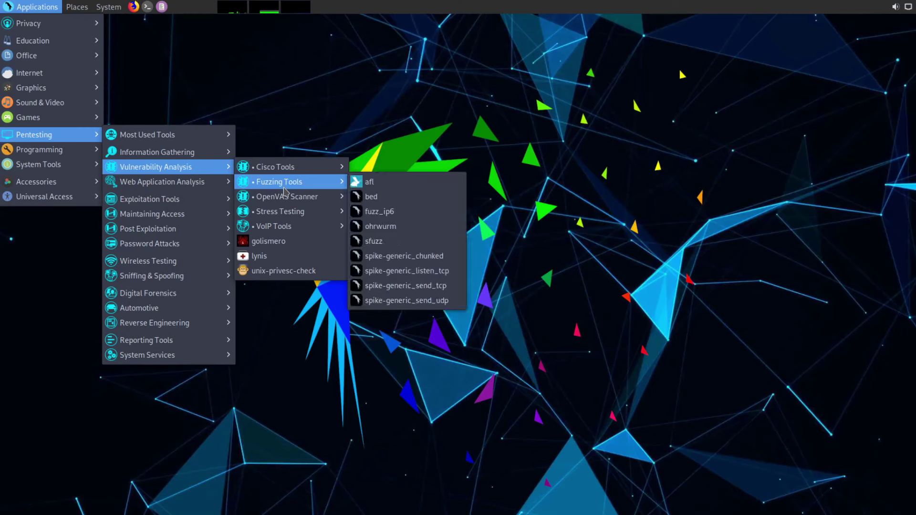
{"action": "mouse_move", "coordinate": [285, 216]}
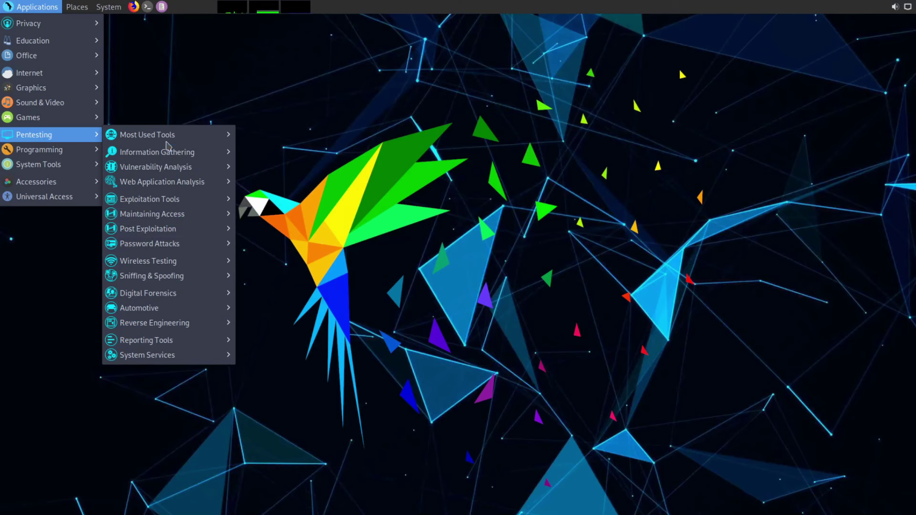
{"action": "mouse_move", "coordinate": [159, 276]}
{"action": "left_click", "coordinate": [136, 56]}
{"action": "left_click", "coordinate": [78, 7]}
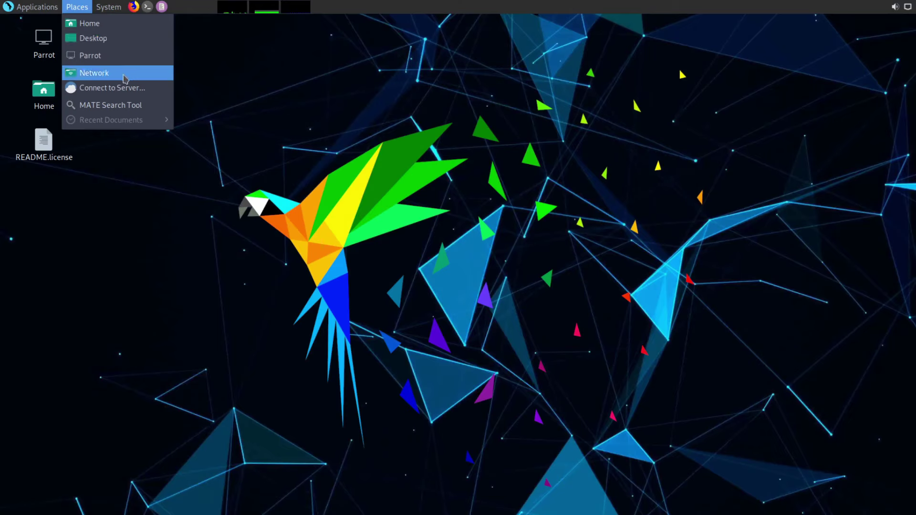
{"action": "mouse_move", "coordinate": [107, 11]}
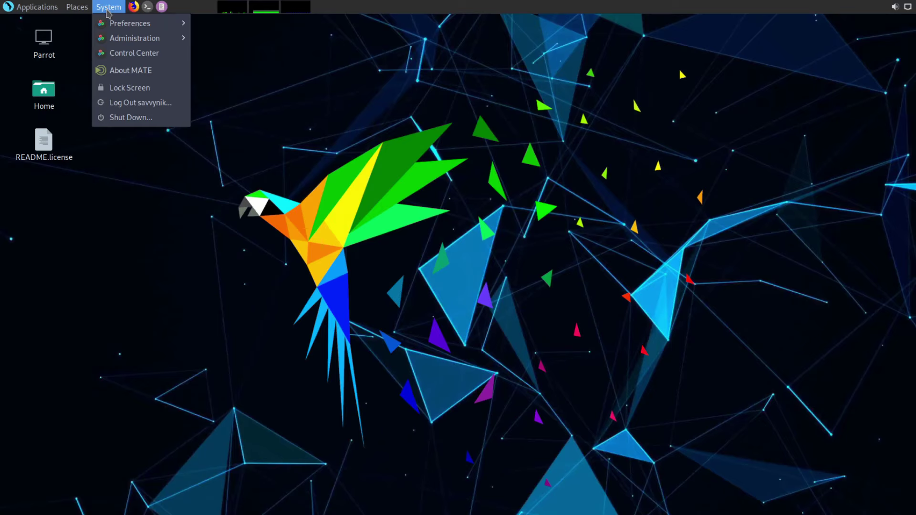
- View the About MATE information and check the sound volume control
{"action": "left_click", "coordinate": [125, 70]}
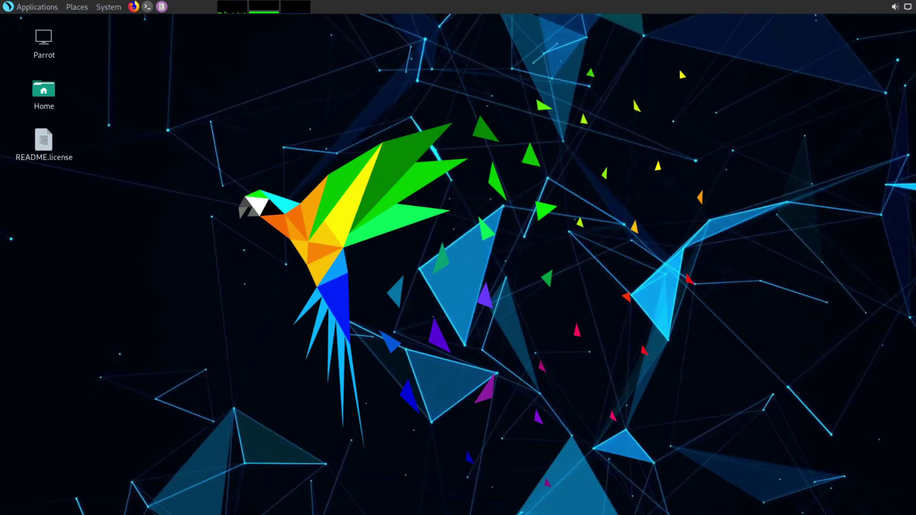
{"action": "left_click", "coordinate": [896, 6]}
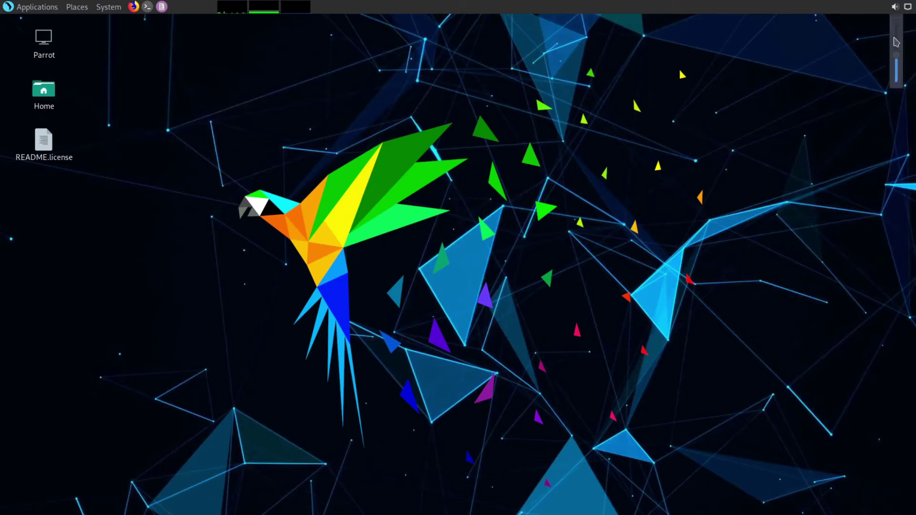
{"action": "left_click", "coordinate": [843, 73]}
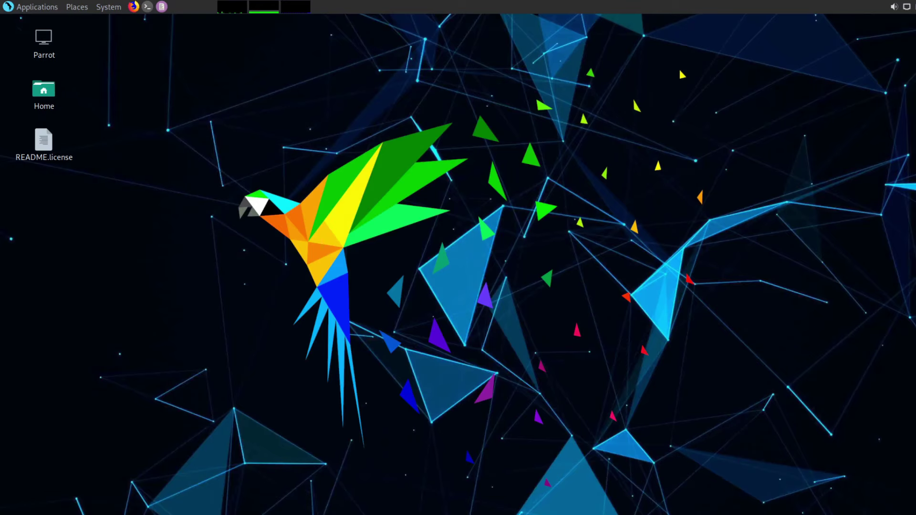
- Browse the Pentesting applications and launch MATE Terminal by searching the installed applications for "term"
{"action": "key", "text": "super"}
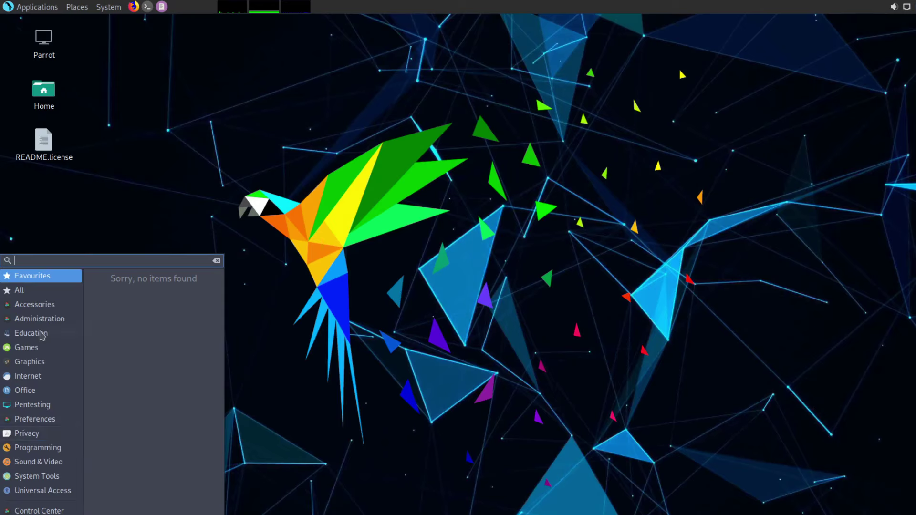
{"action": "left_click", "coordinate": [55, 406]}
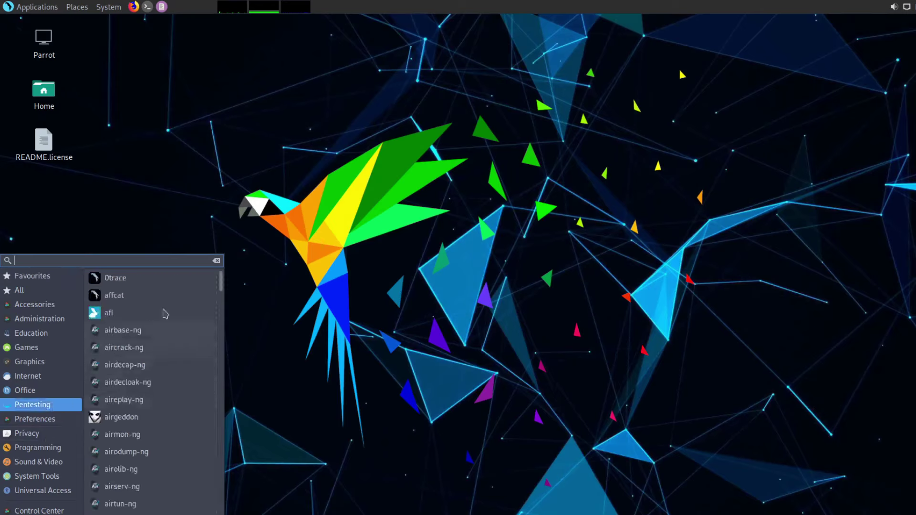
{"action": "mouse_move", "coordinate": [221, 286]}
{"action": "left_mouse_down"}
{"action": "mouse_move", "coordinate": [223, 472]}
{"action": "mouse_move", "coordinate": [220, 281]}
{"action": "left_mouse_up"}
{"action": "type", "text": "ter"}
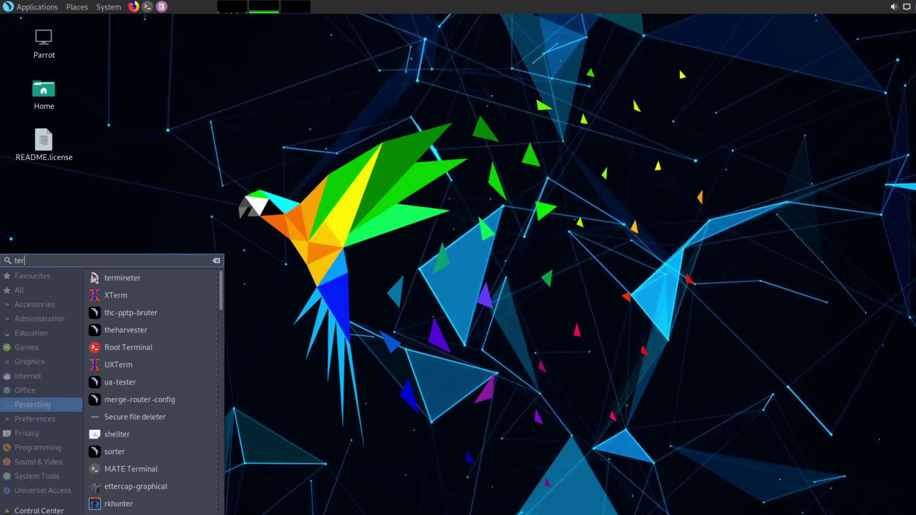
{"action": "type", "text": "m"}
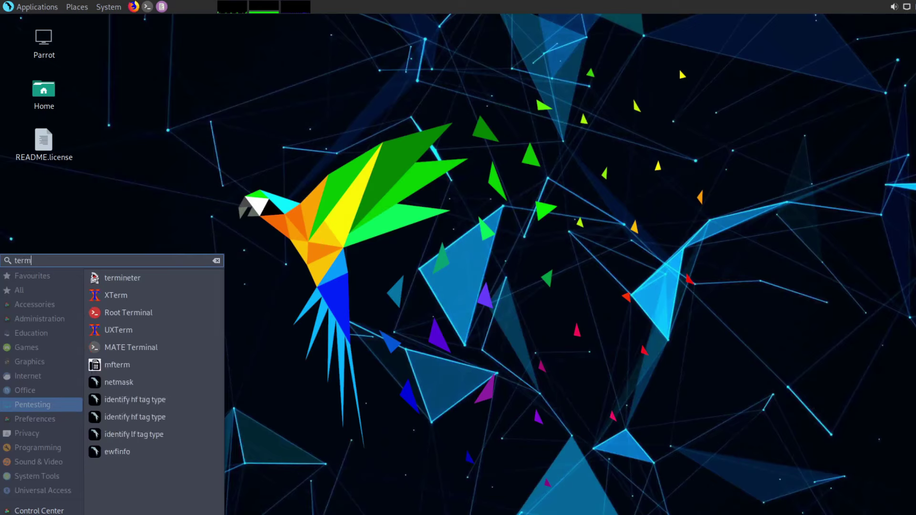
{"action": "left_click", "coordinate": [147, 353]}
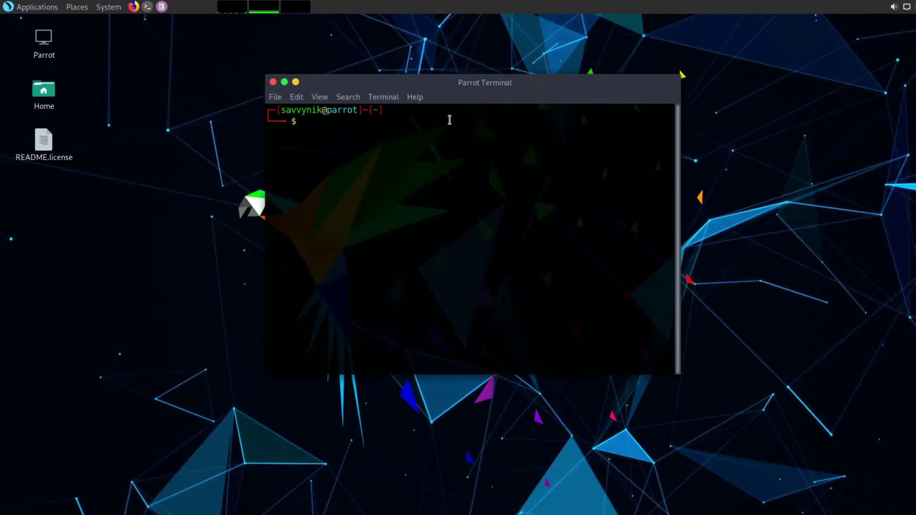
- Run htop in the maximized terminal to inspect memory, CPU and process usage, and close the terminal along with its running process
{"action": "type", "text": "htop"}
{"action": "key", "text": "Return"}
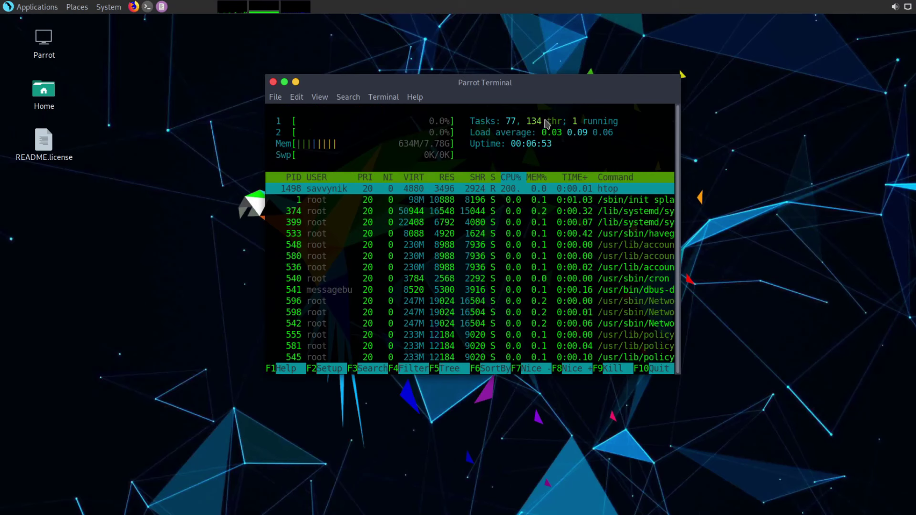
{"action": "double_click", "coordinate": [533, 89]}
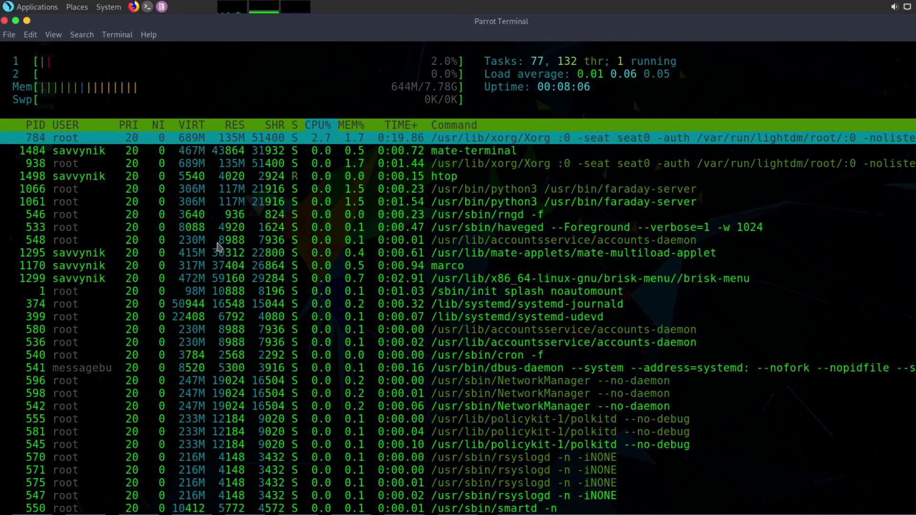
{"action": "left_click", "coordinate": [5, 21]}
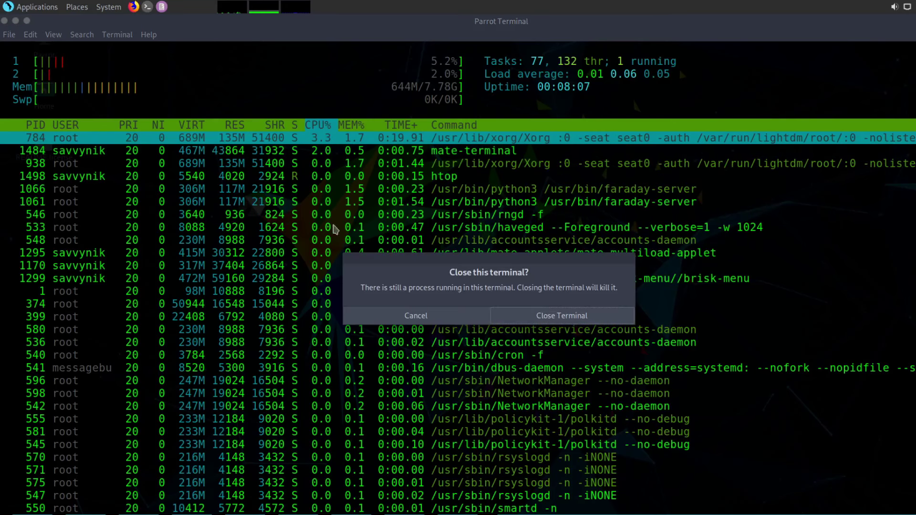
{"action": "left_click", "coordinate": [533, 319]}
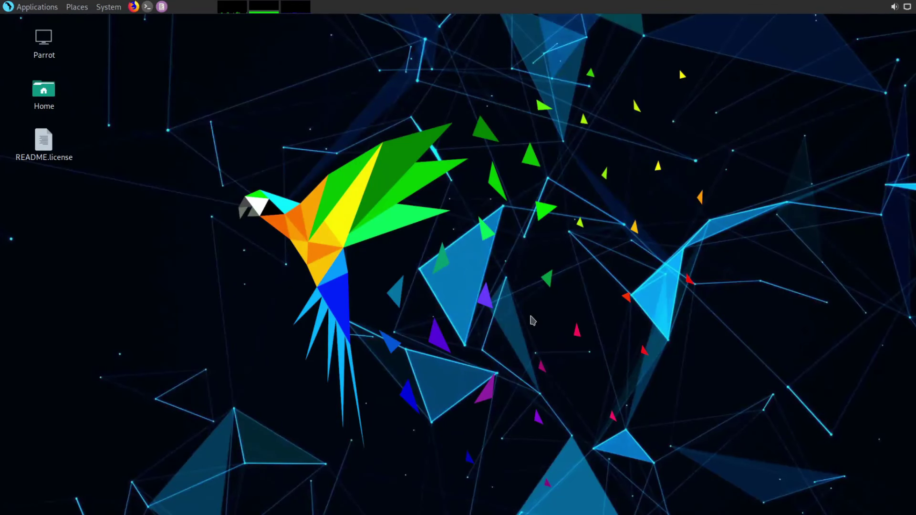